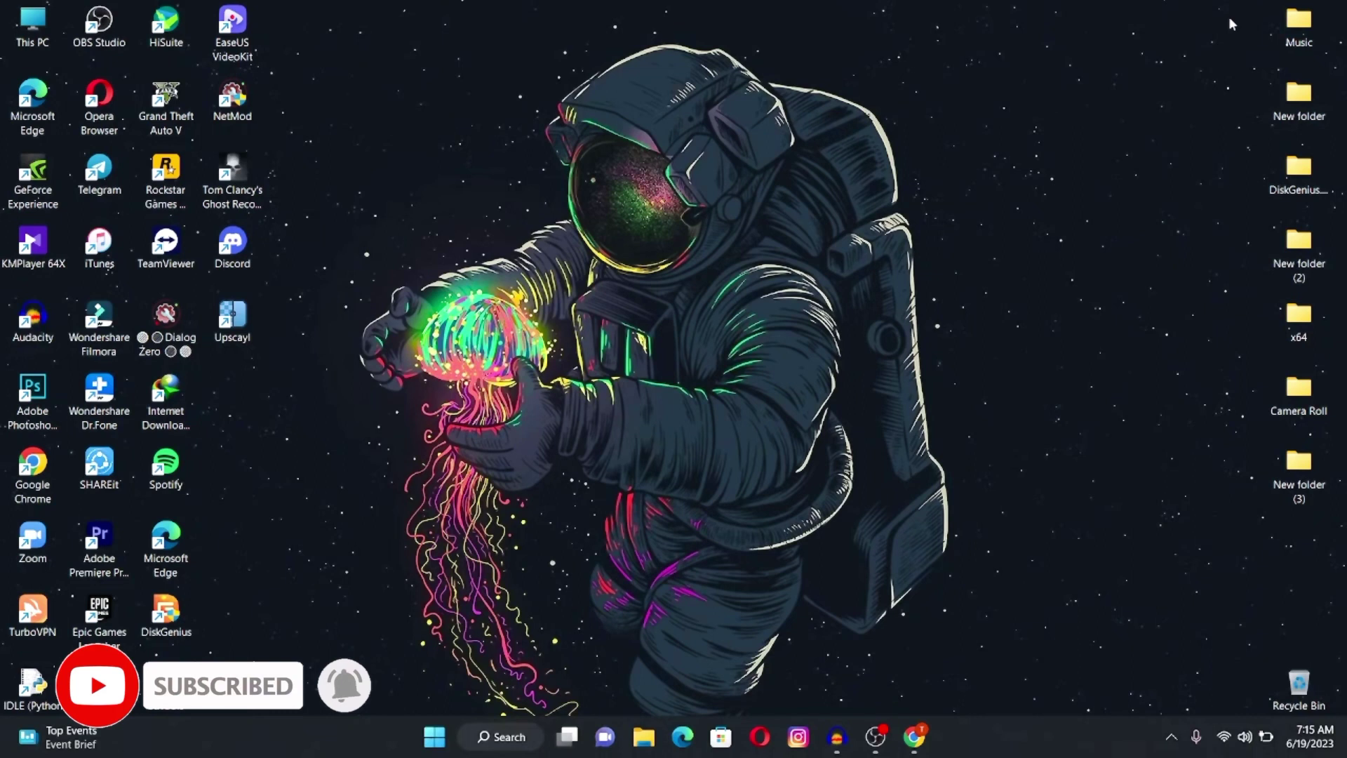
- Search Google for 'Canva' in a new Chrome tab
left_click(913, 736)
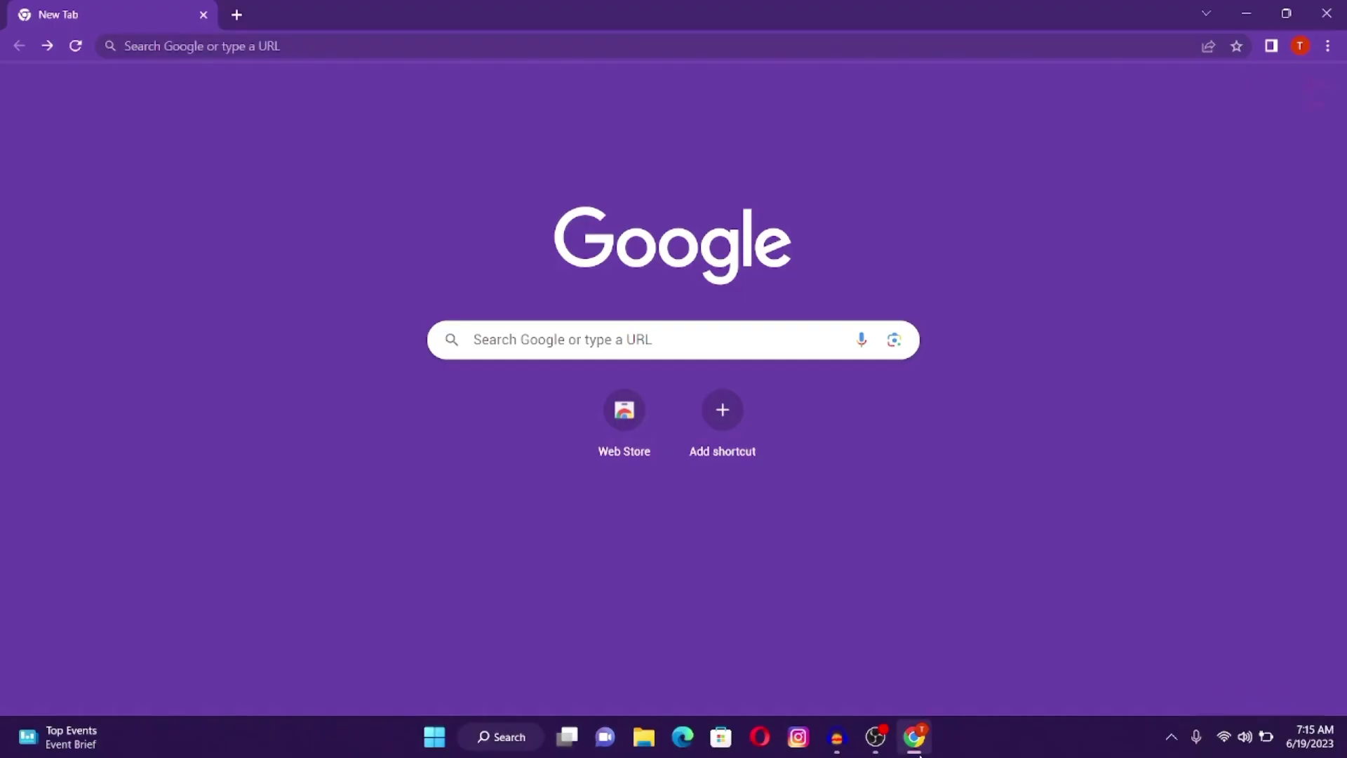
left_click(640, 349)
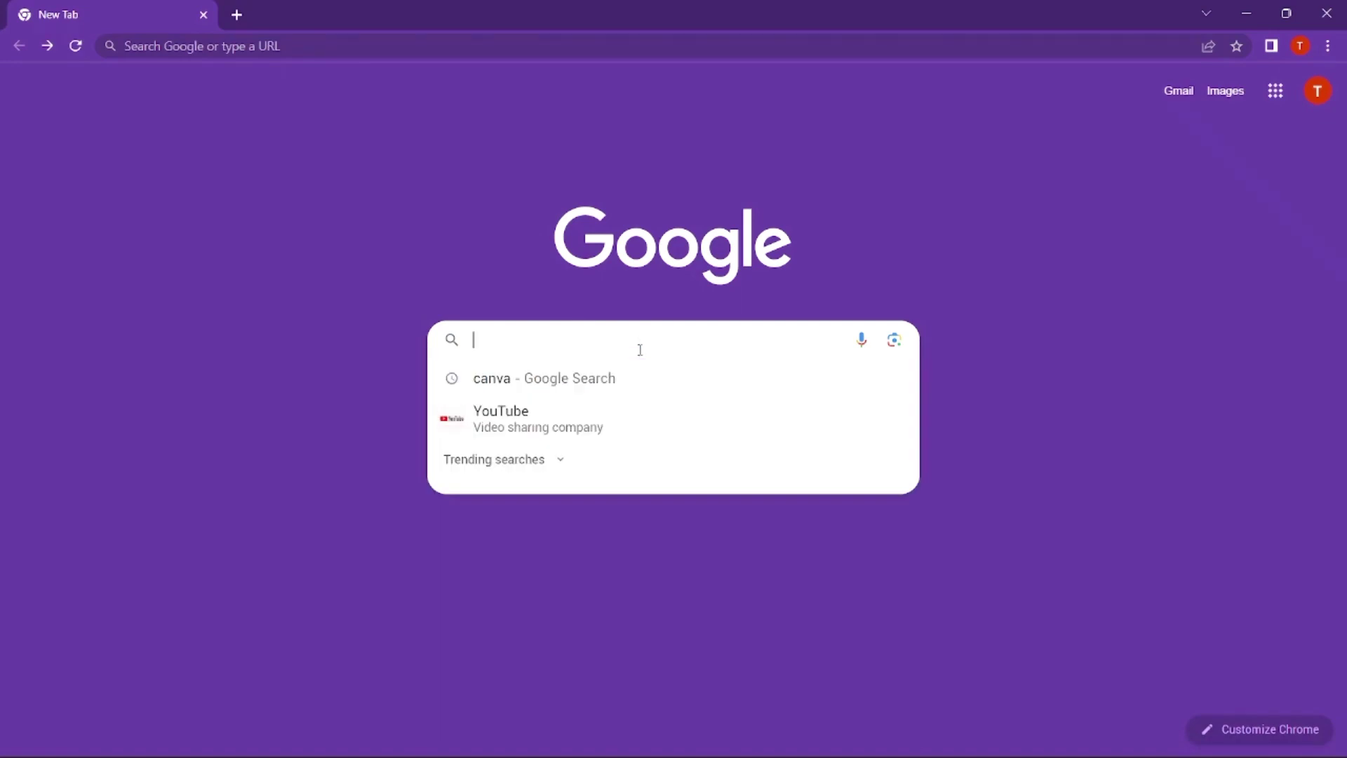
type("Canv")
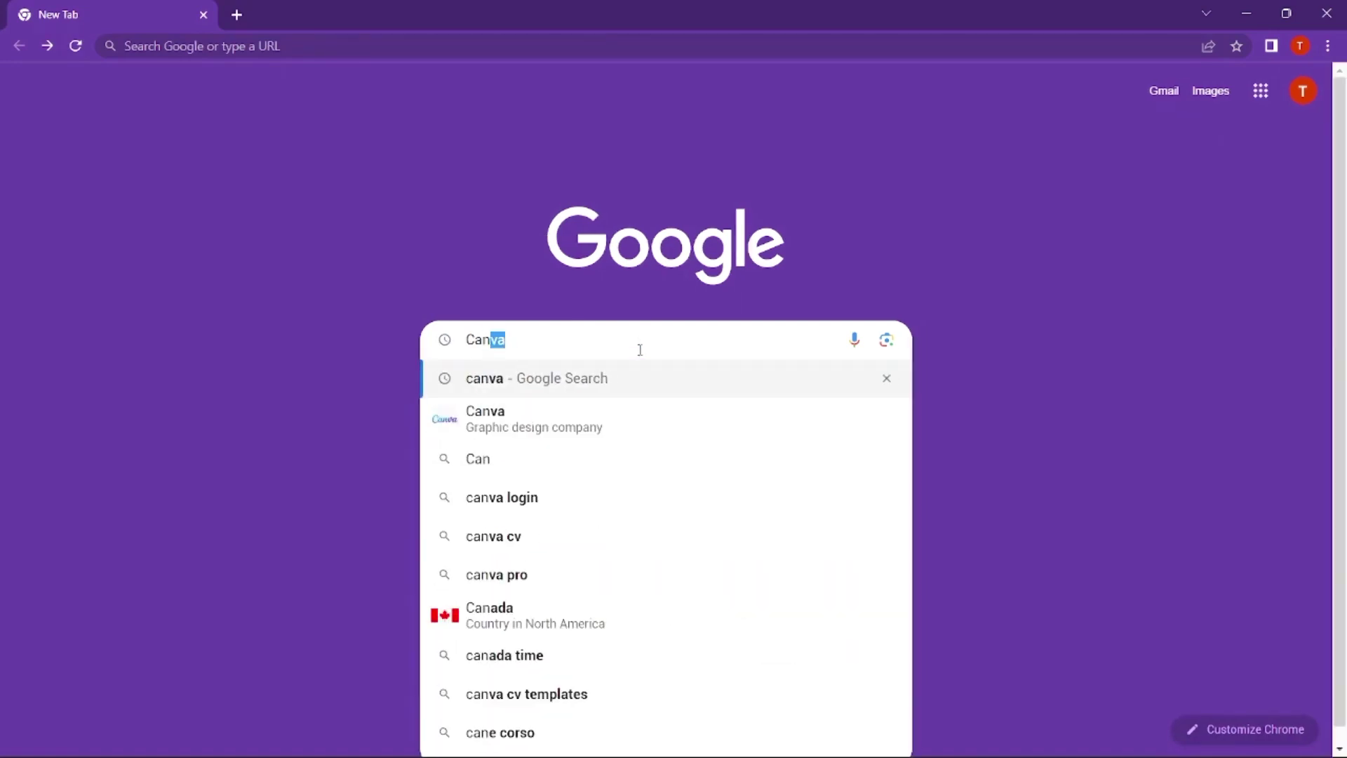
type("a")
key("Return")
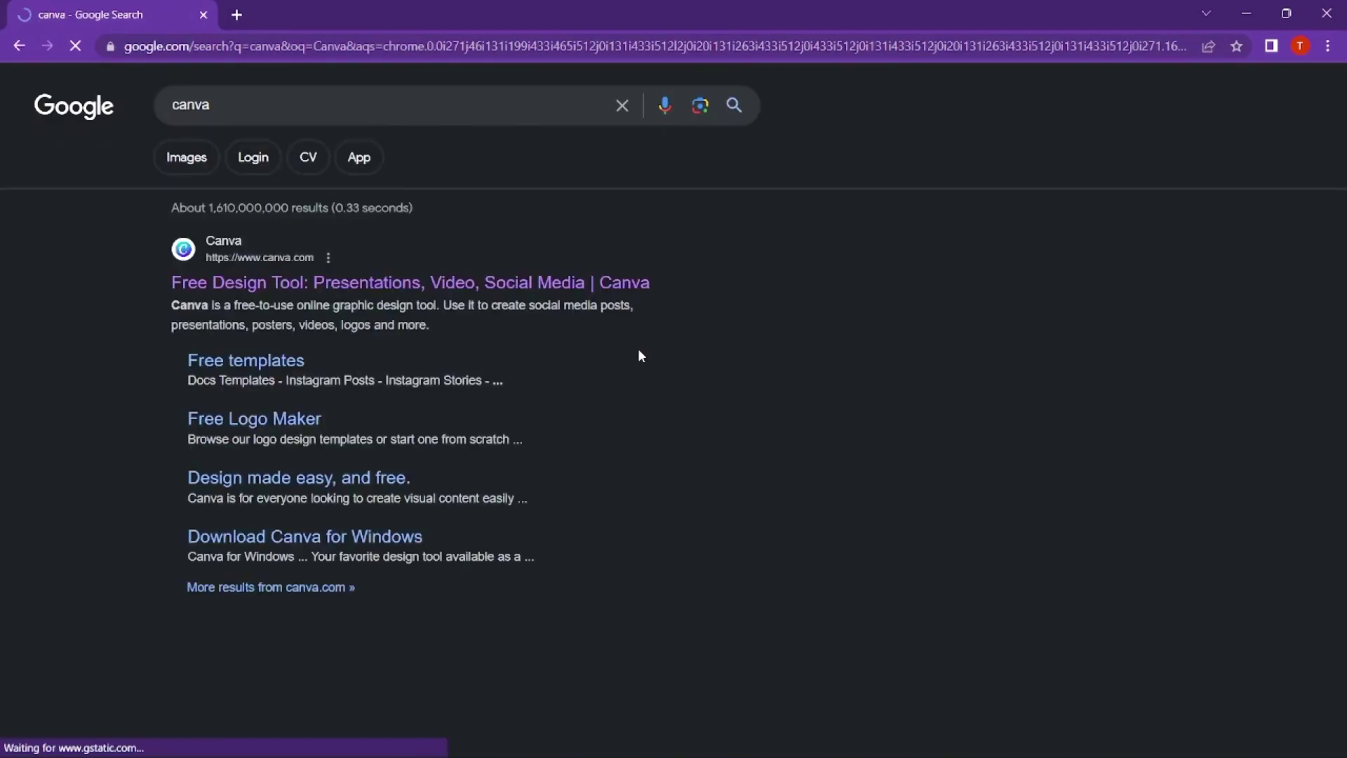
- Open canva.com from the search results and sign in to the personal Canva account
left_click(483, 286)
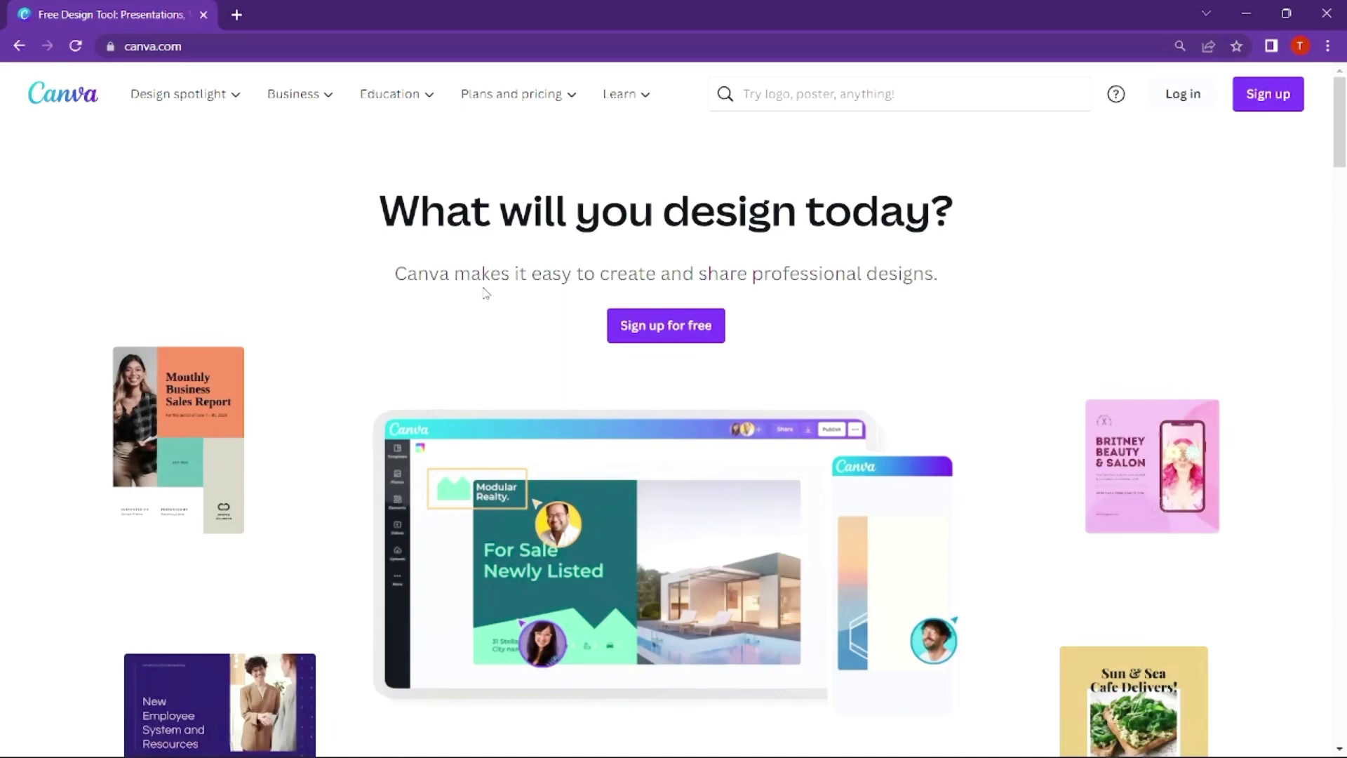
left_click(679, 341)
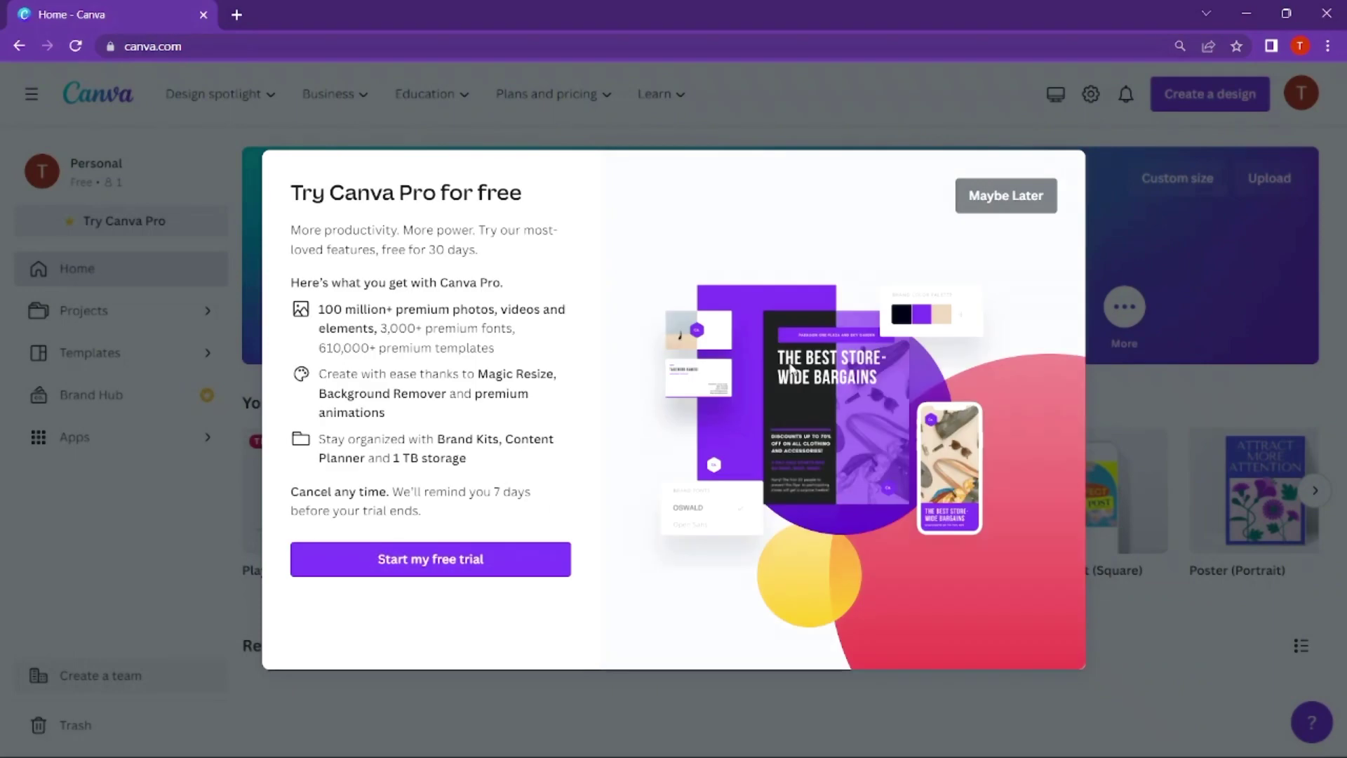
- Decline the Canva Pro trial with Maybe Later and look over the top navigation menus
left_click(1022, 203)
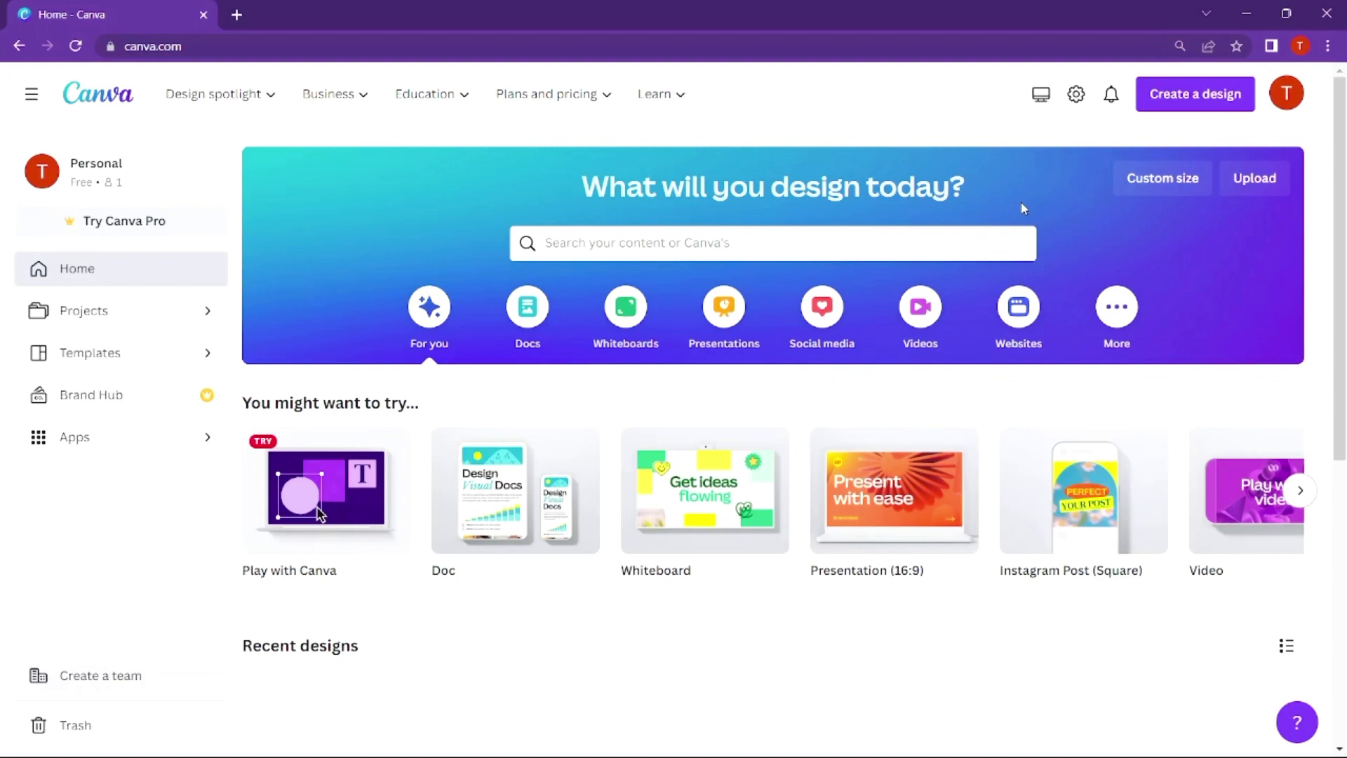
mouse_move(264, 84)
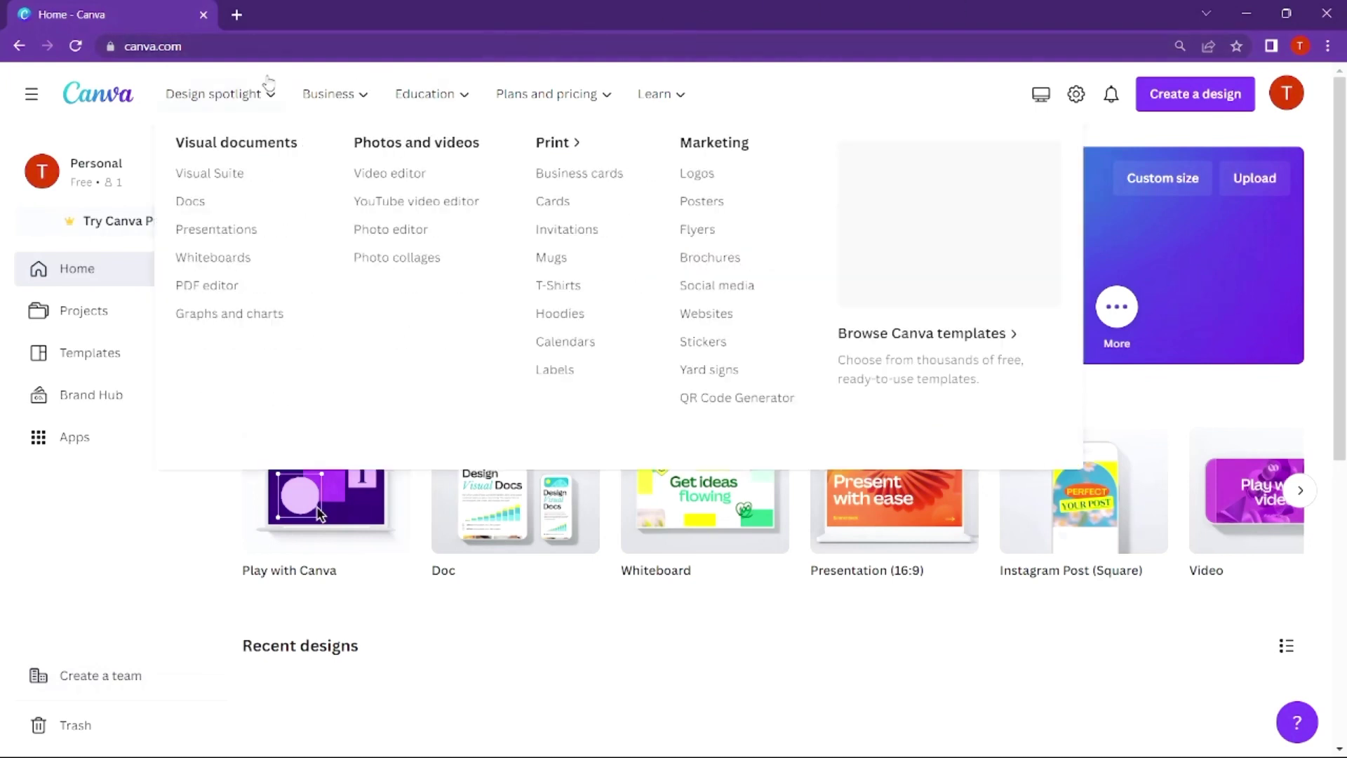
mouse_move(400, 110)
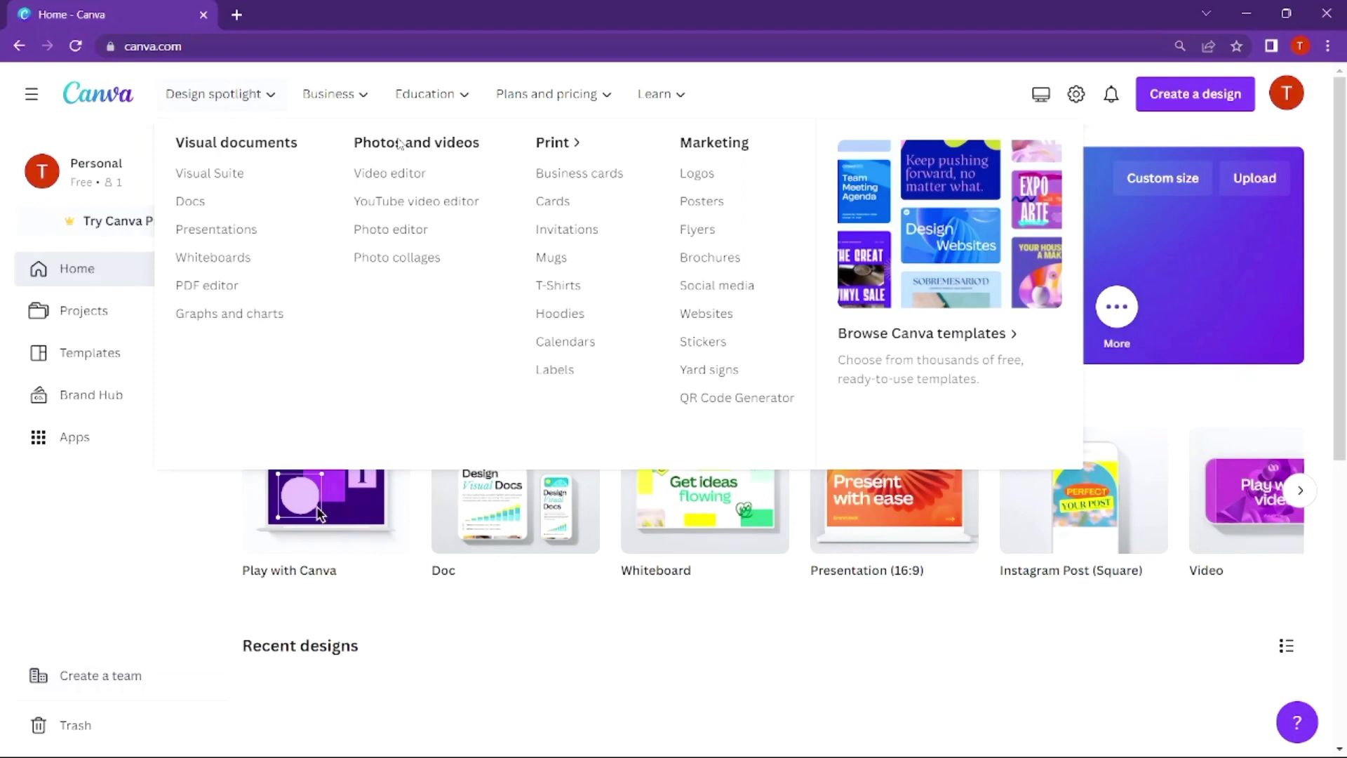
mouse_move(342, 114)
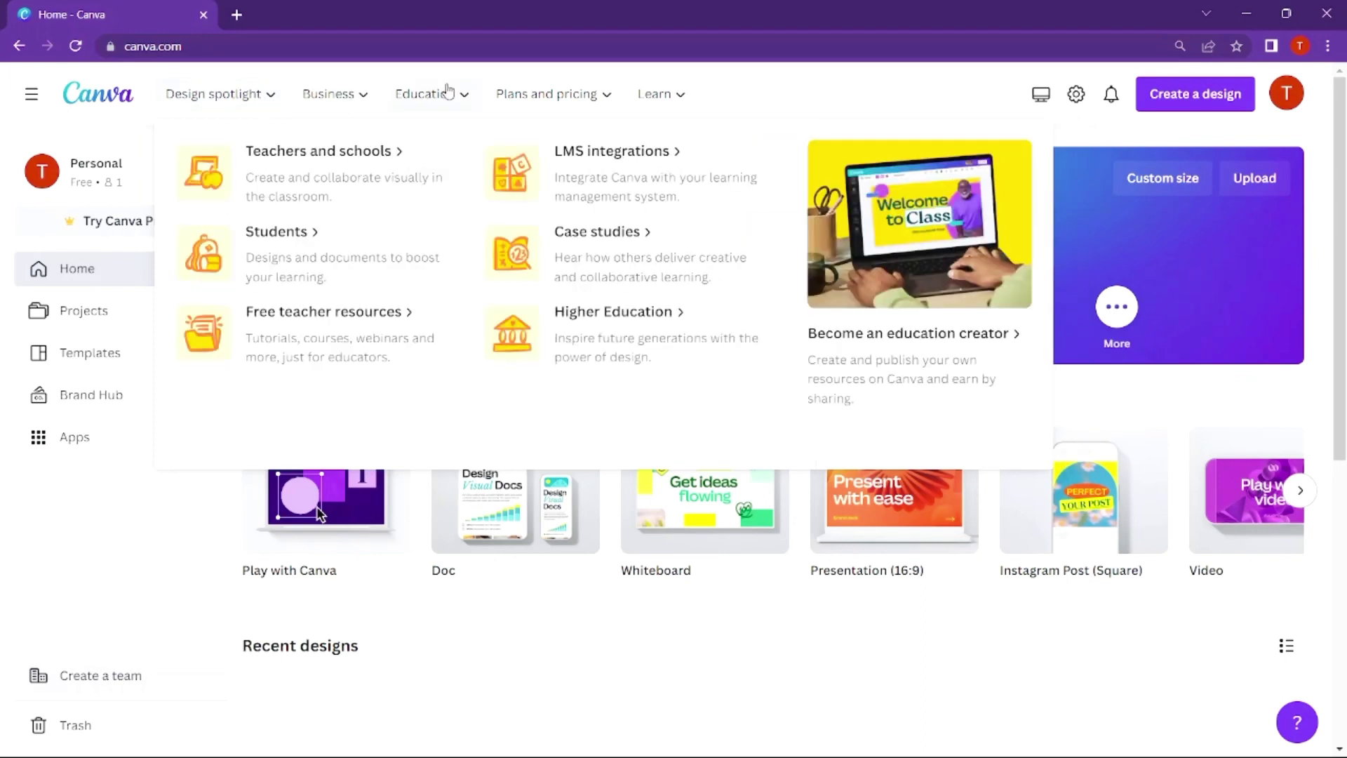
mouse_move(586, 99)
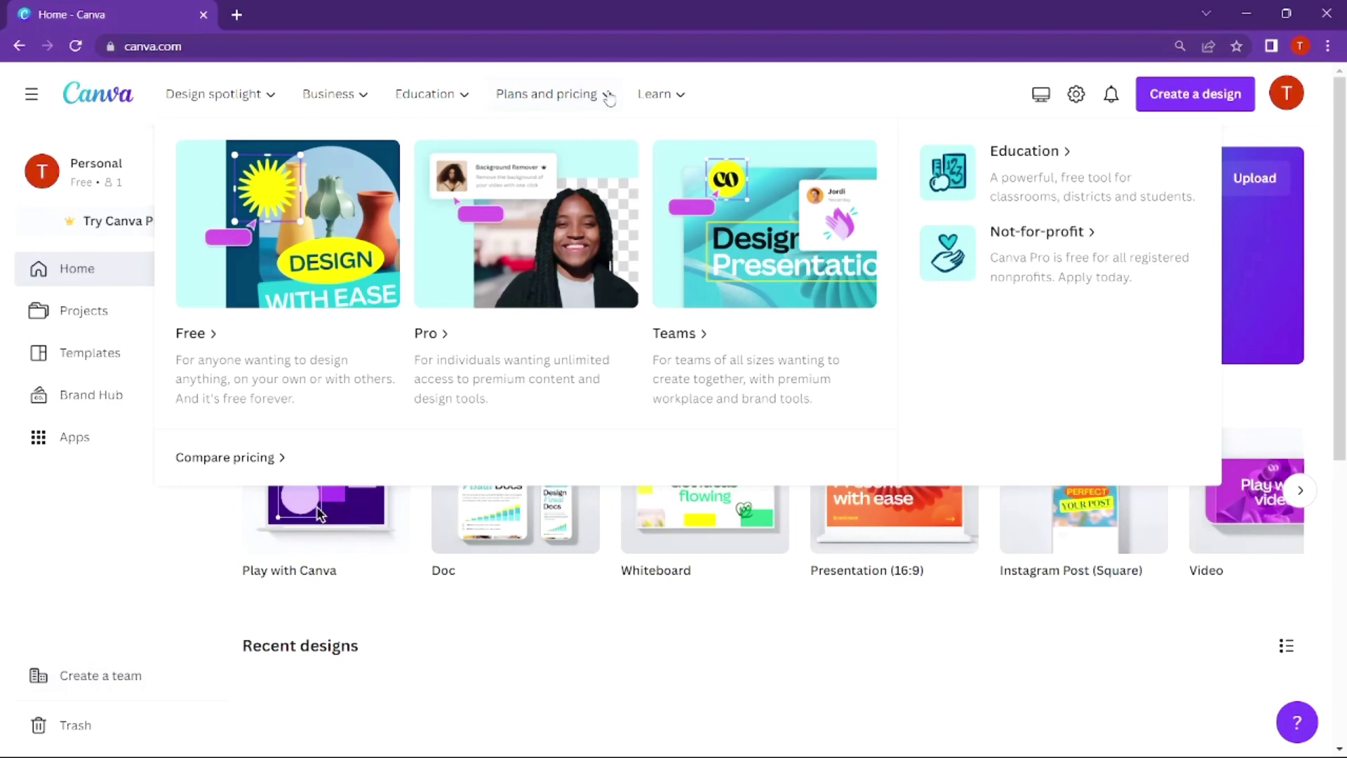
mouse_move(657, 97)
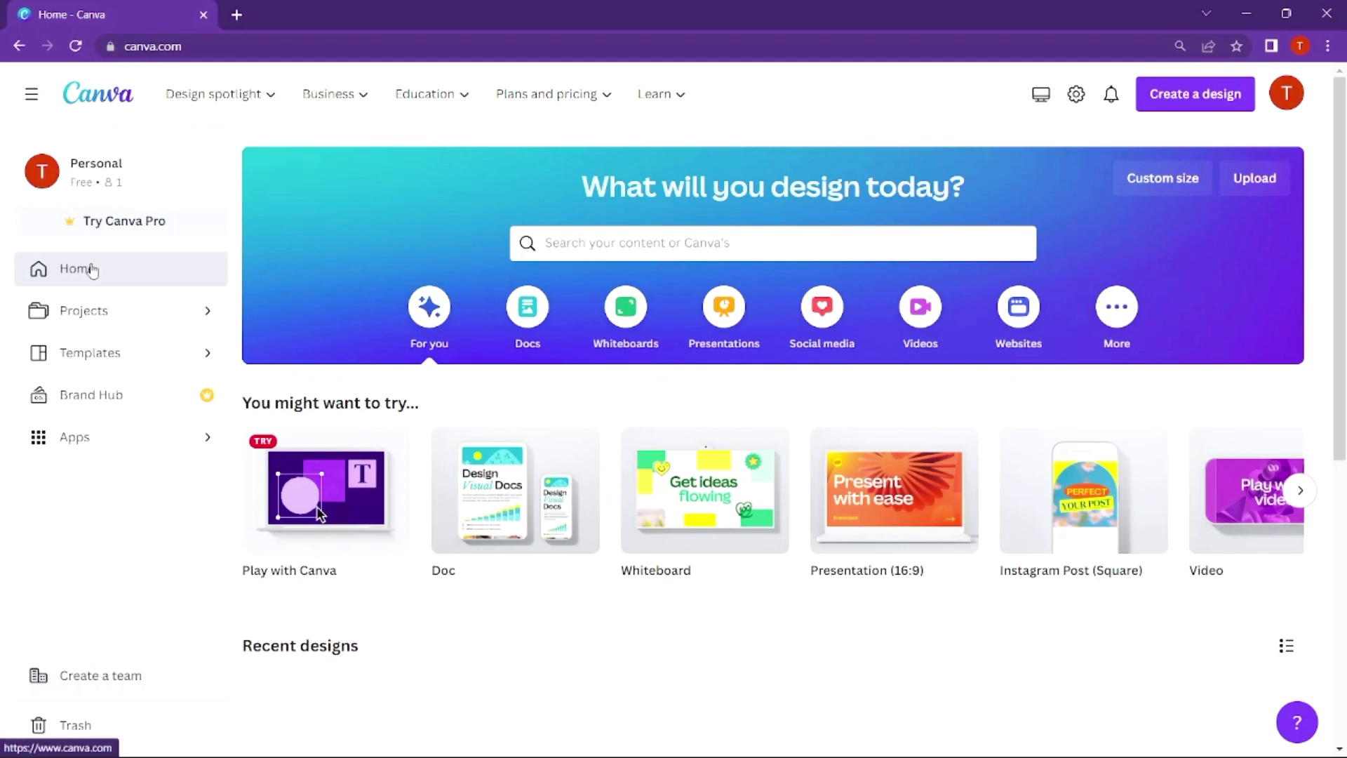
- Browse the All templates page's categories, recommended design types and Popular Topics
left_click(92, 311)
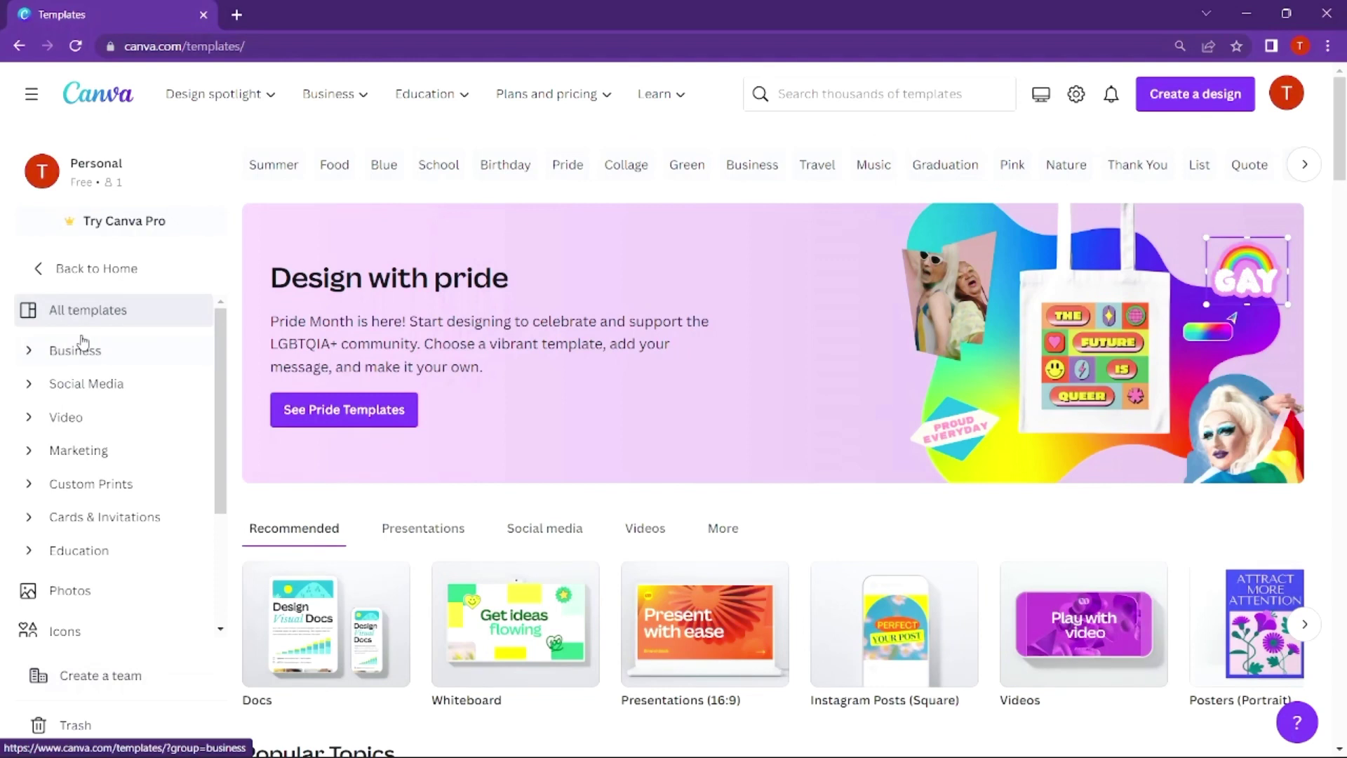
scroll(1343, 165, "down", 2)
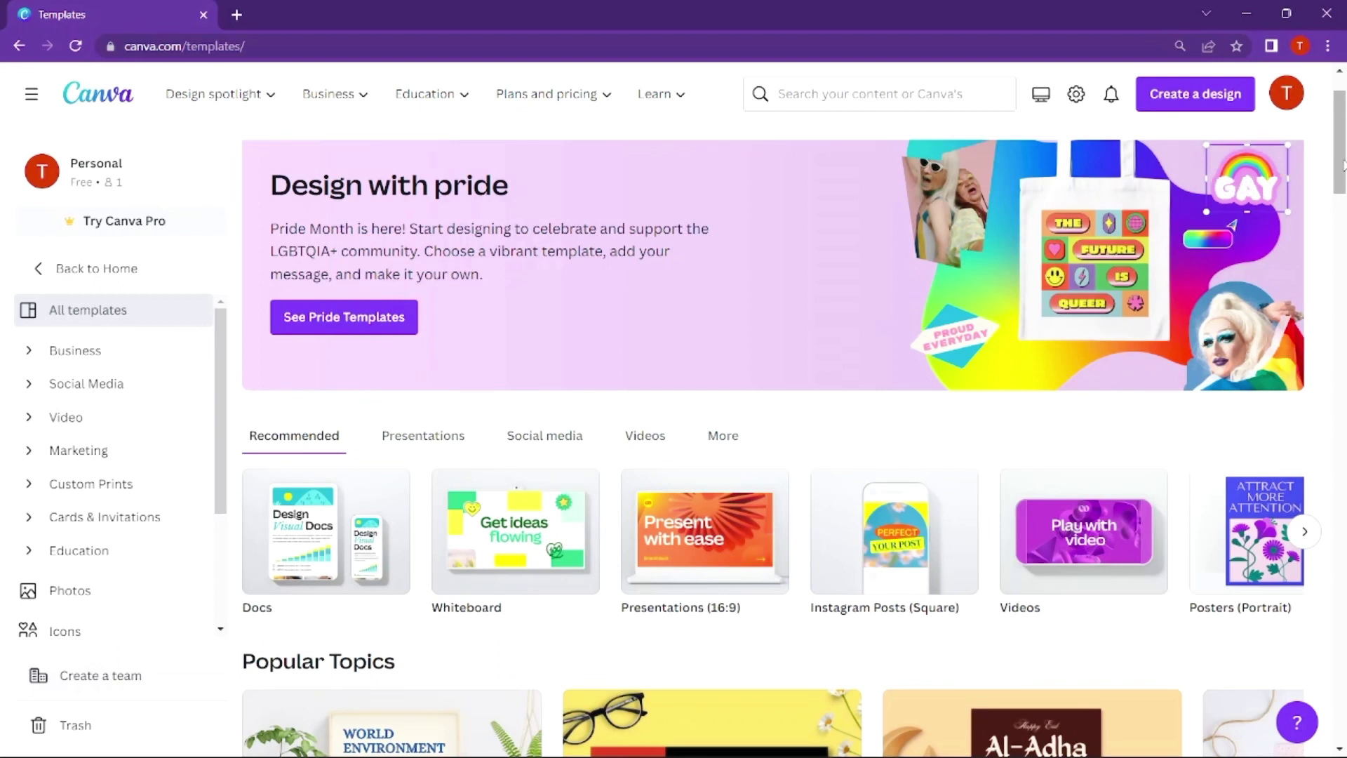
left_click_drag(1342, 165, 1340, 354)
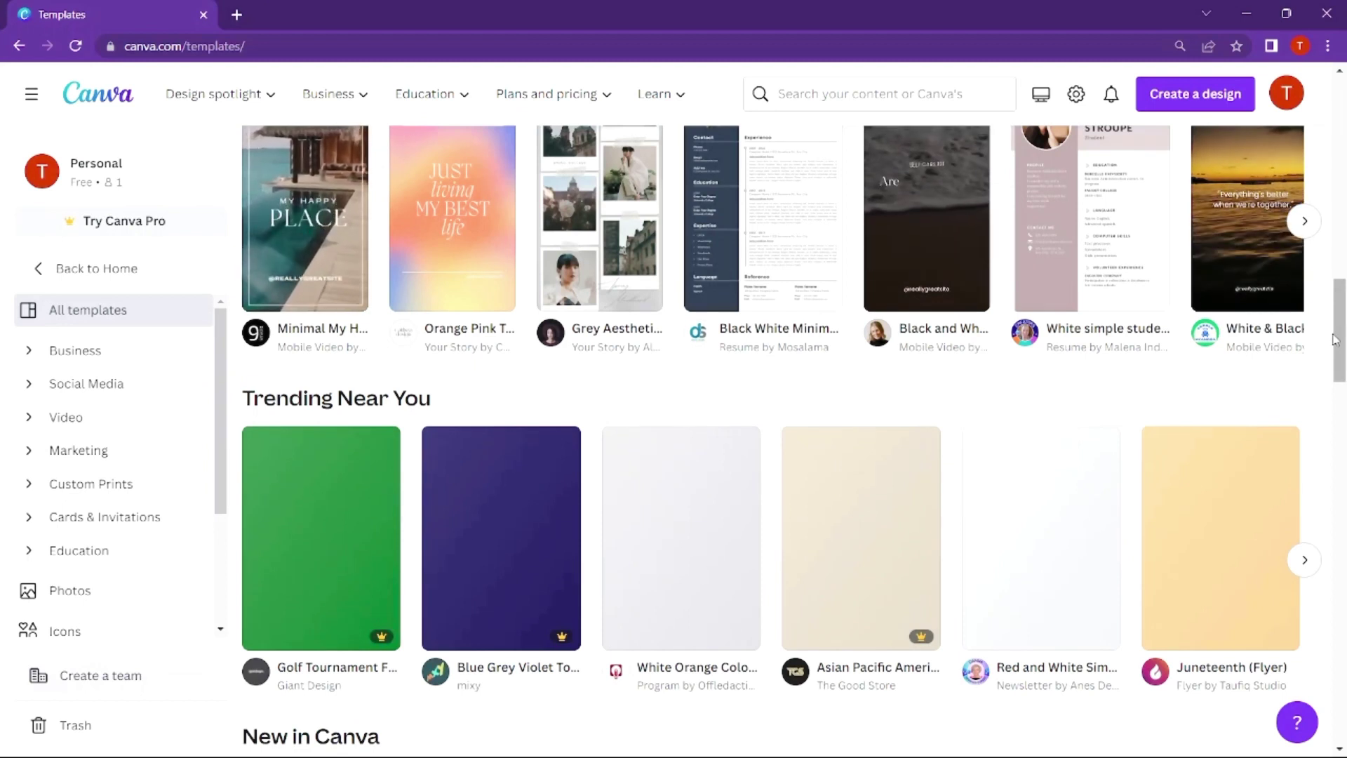
left_click_drag(1343, 326, 1343, 372)
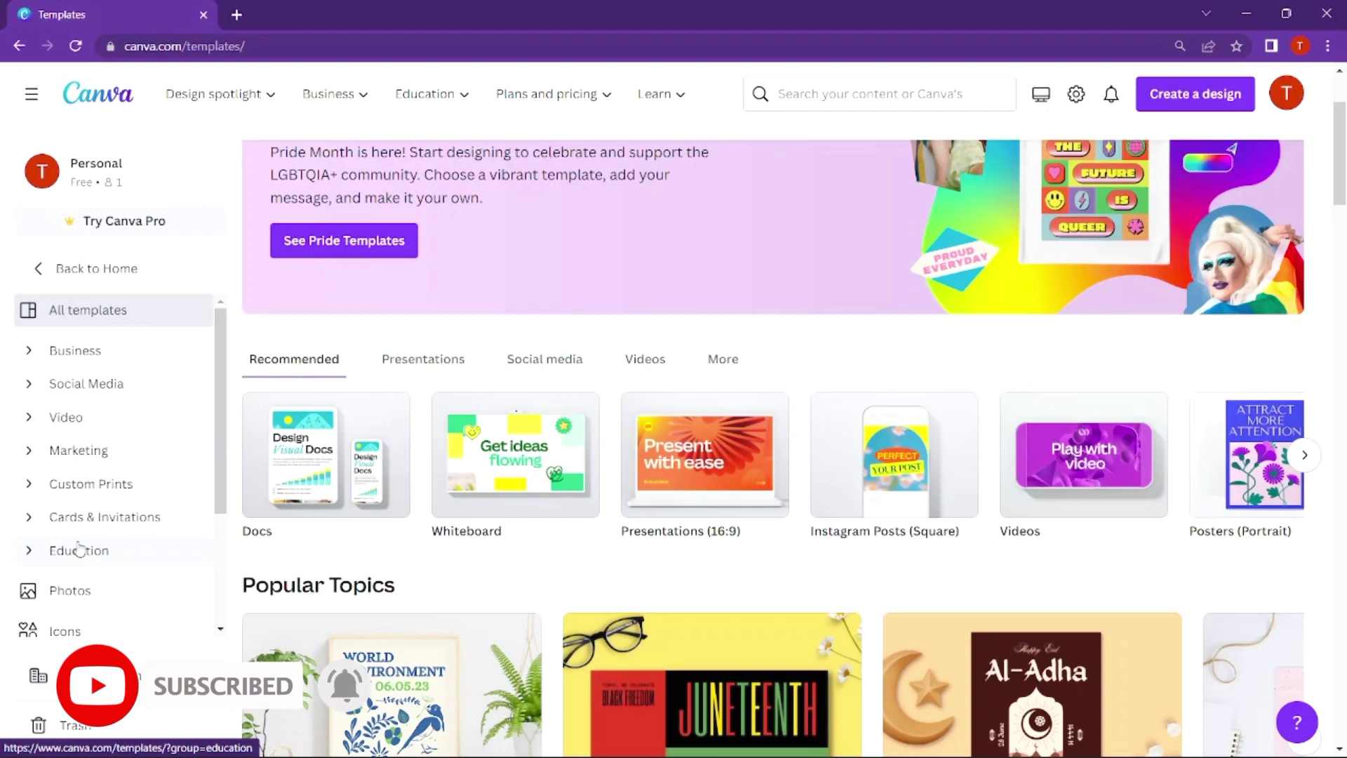
left_click_drag(216, 426, 218, 481)
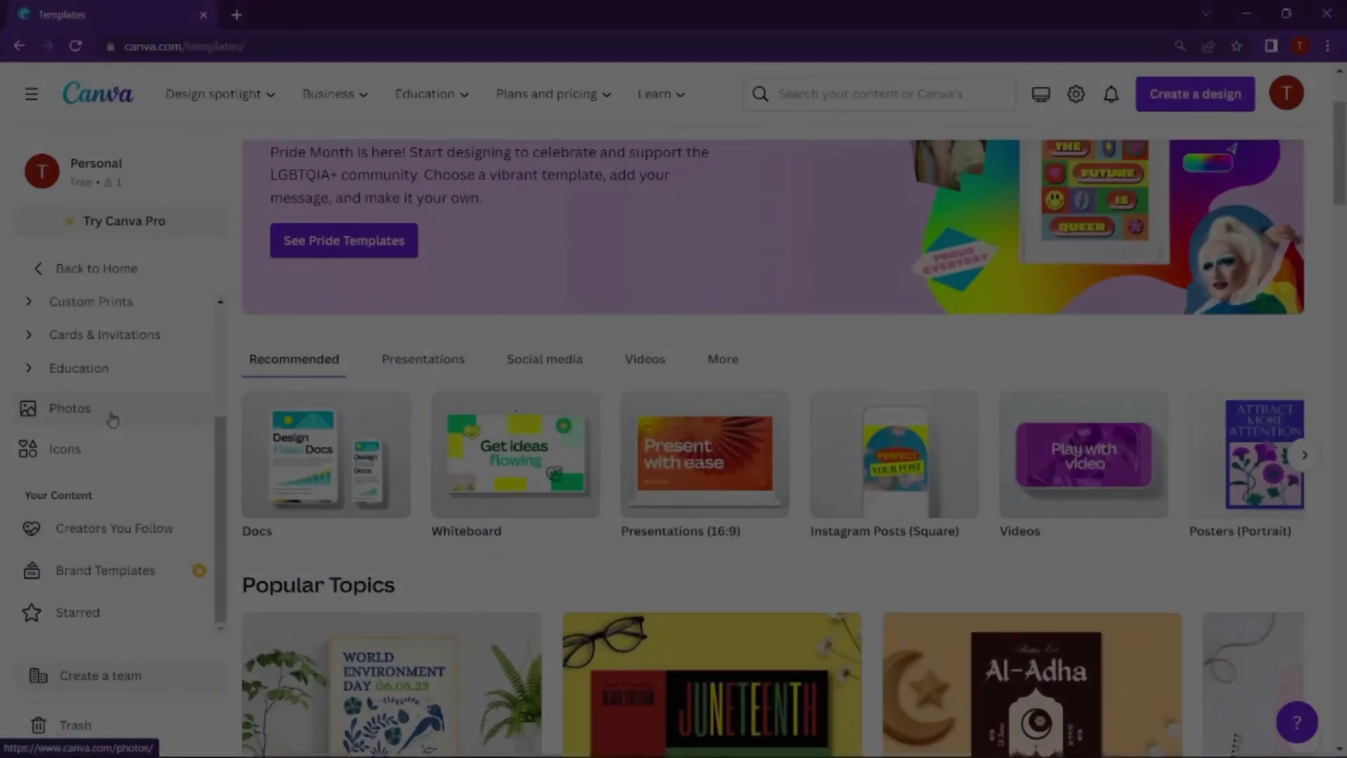
- Browse the Photos library's Background, Summer and Beach categories and trending photos
left_click(112, 417)
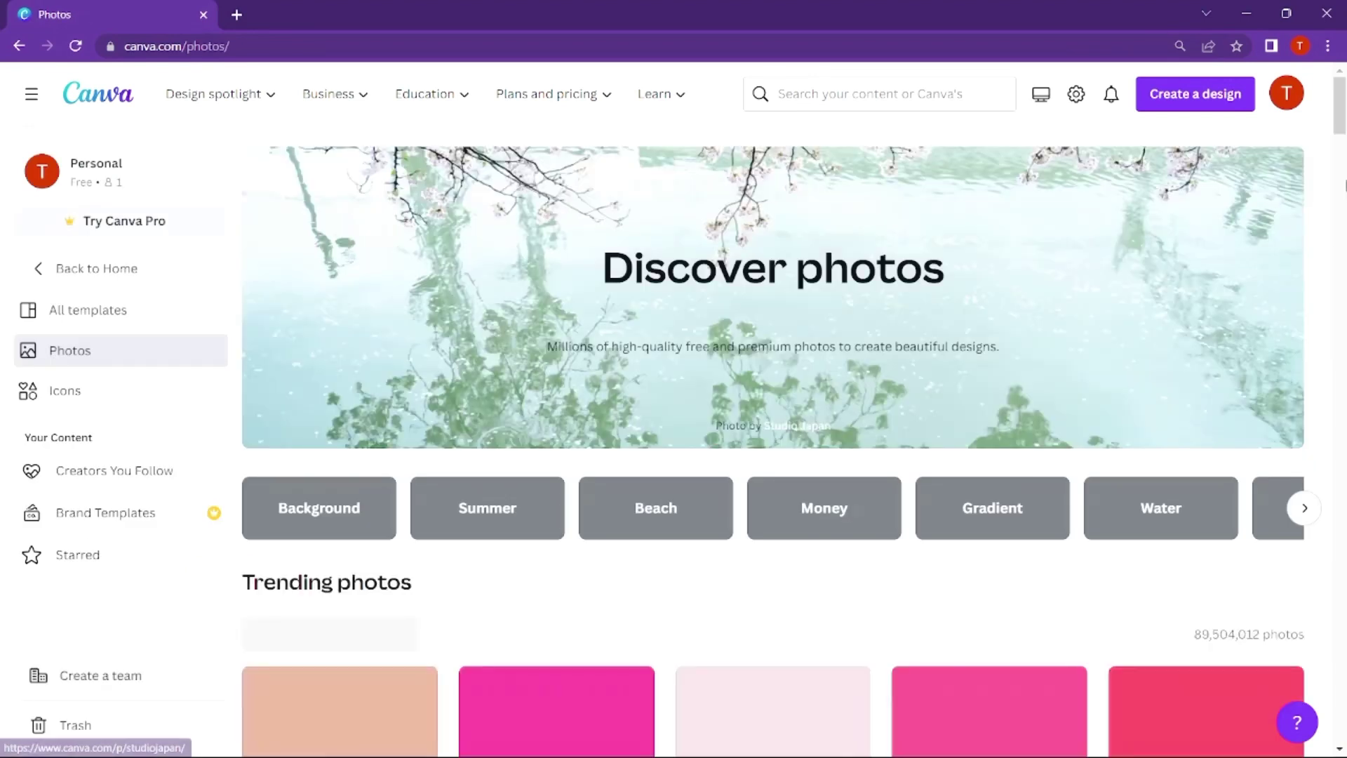
left_click_drag(1343, 129, 1343, 163)
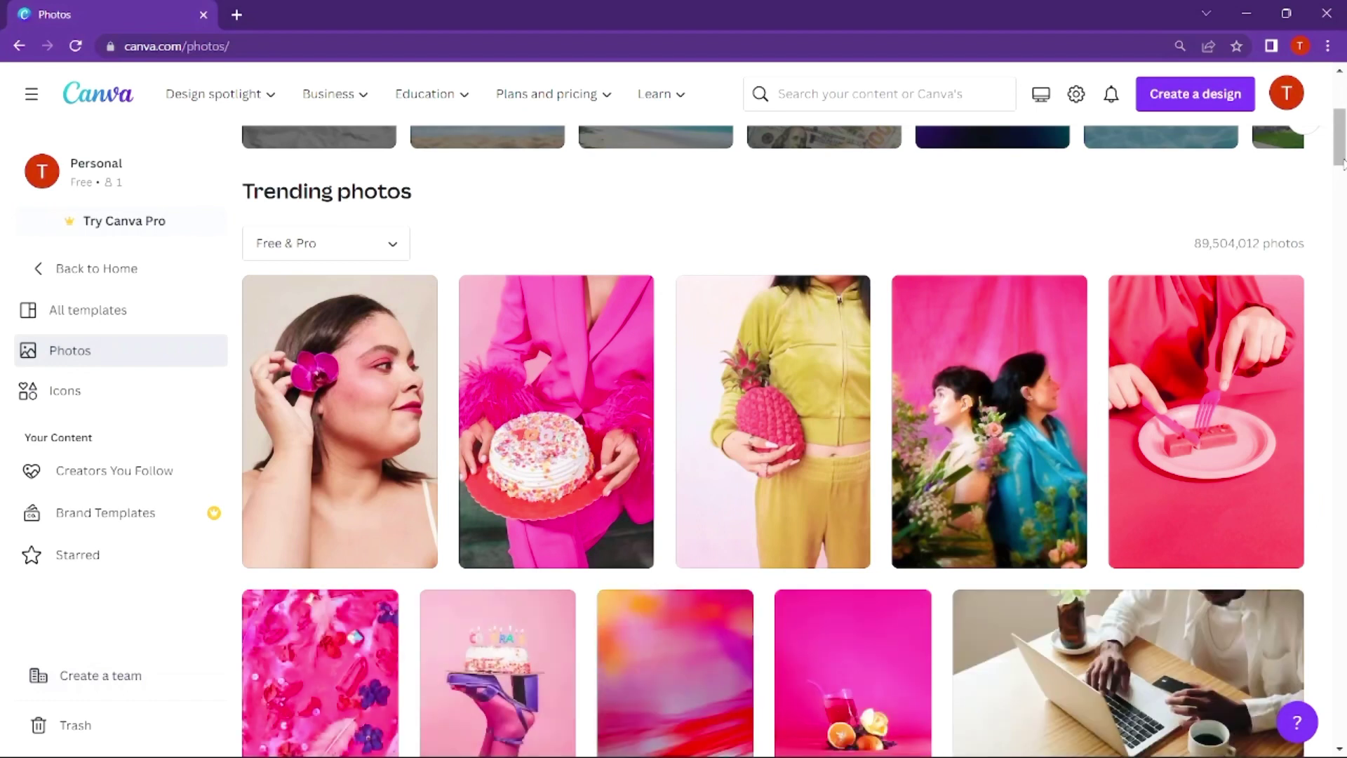
mouse_move(1343, 164)
left_mouse_down()
mouse_move(1338, 266)
mouse_move(1344, 143)
left_mouse_up()
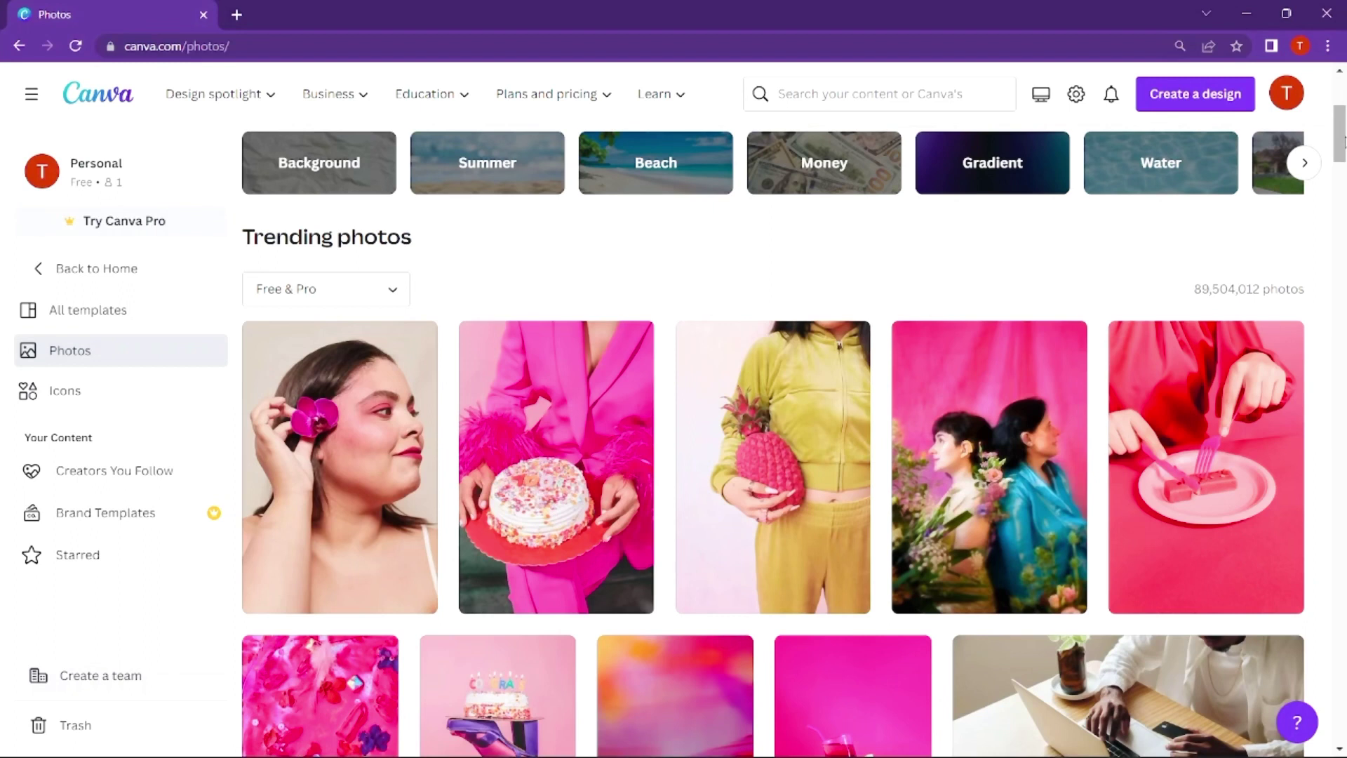
left_click_drag(1343, 140, 1343, 120)
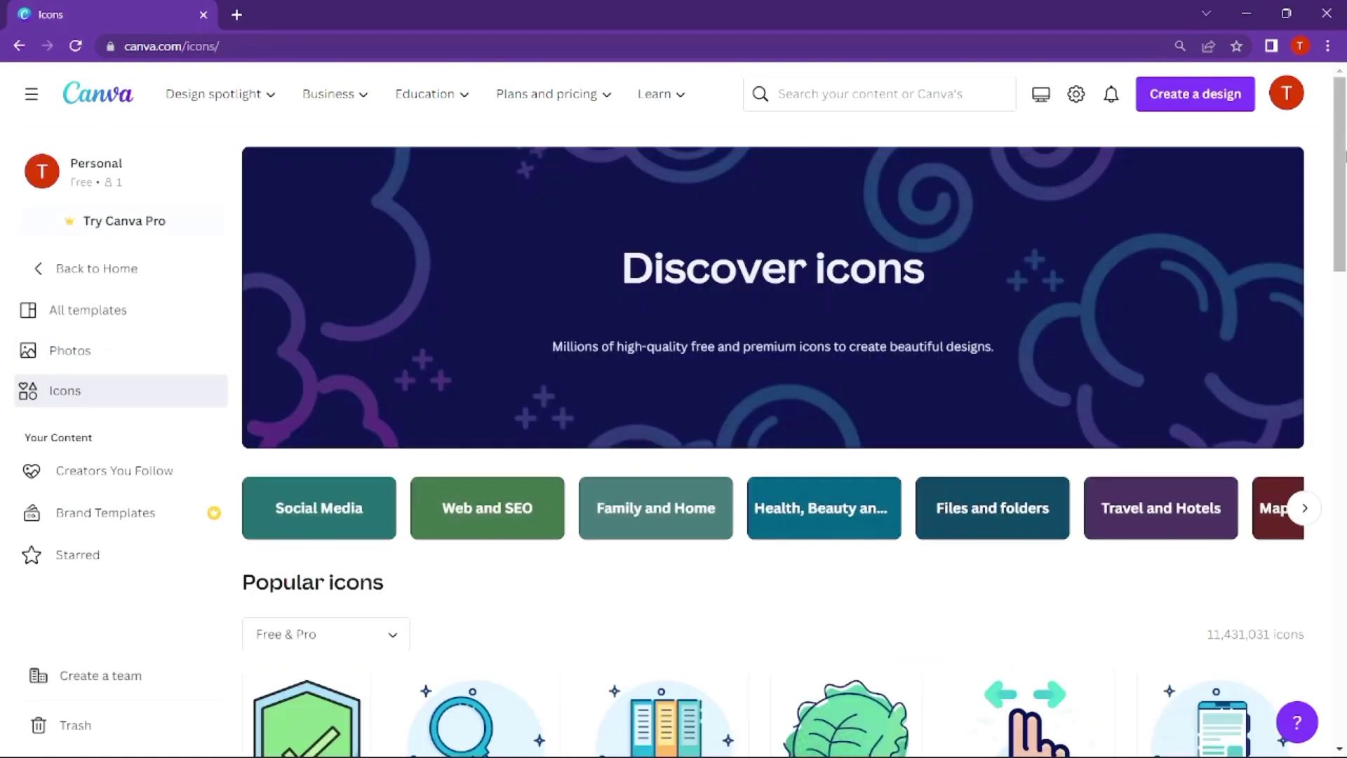
- Scroll through the Discover icons page's categories and popular icons
scroll(1334, 341, "down", 1)
left_click_drag(1345, 186, 1344, 246)
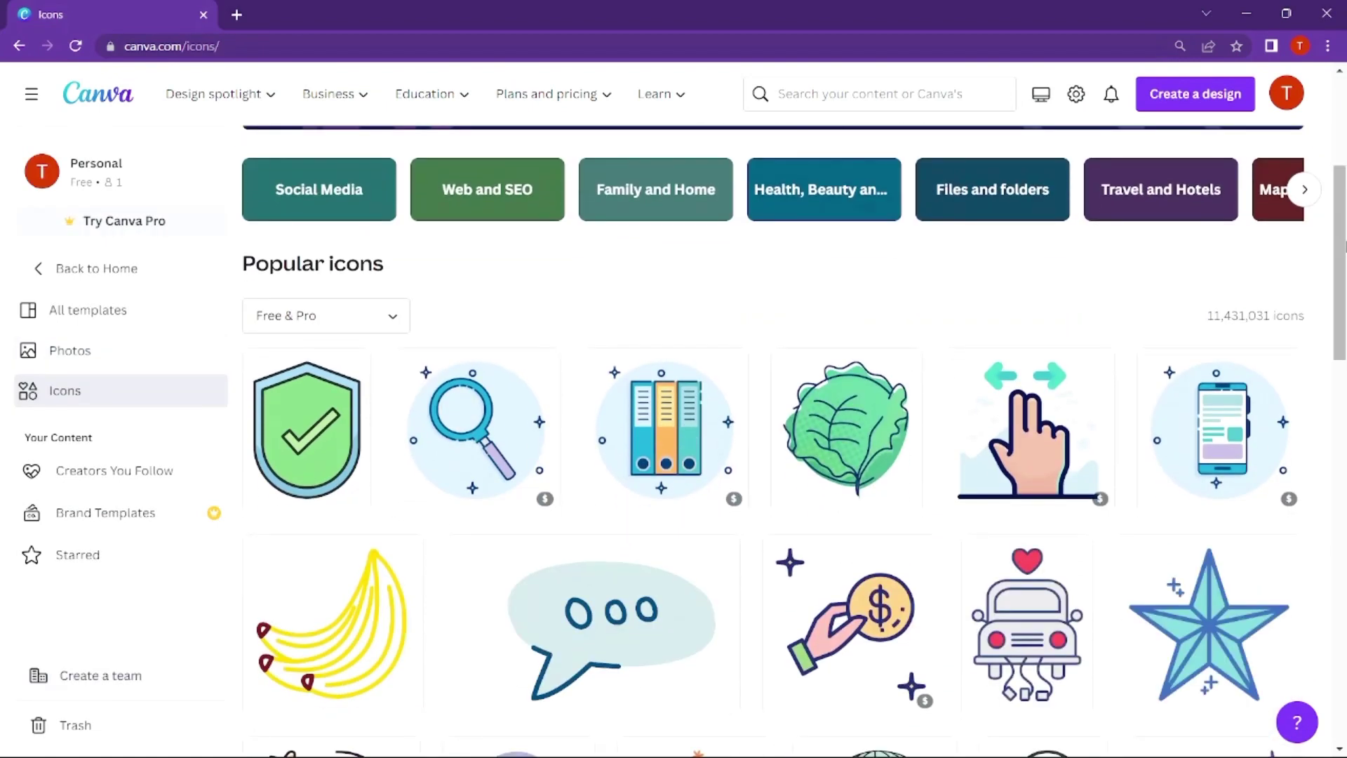
left_click_drag(1345, 245, 1345, 360)
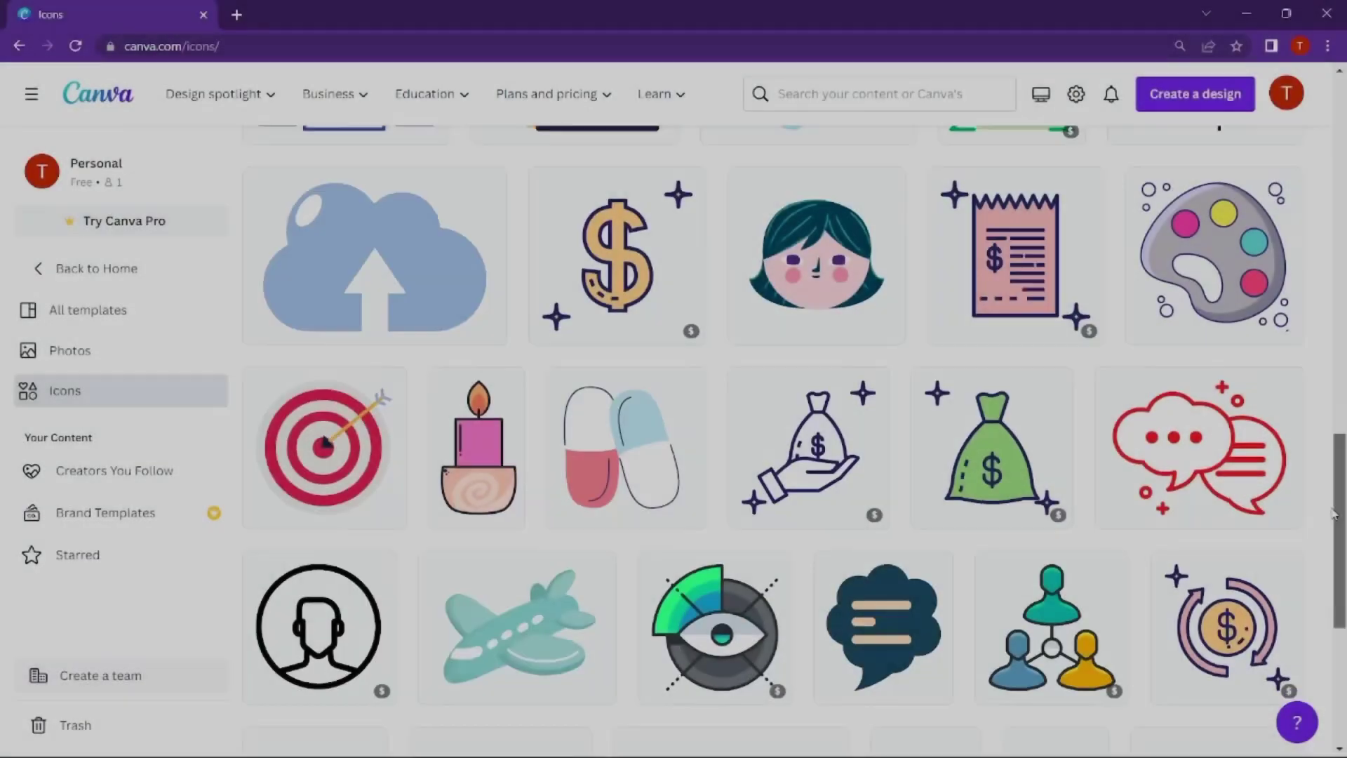
left_click_drag(1333, 514, 1333, 515)
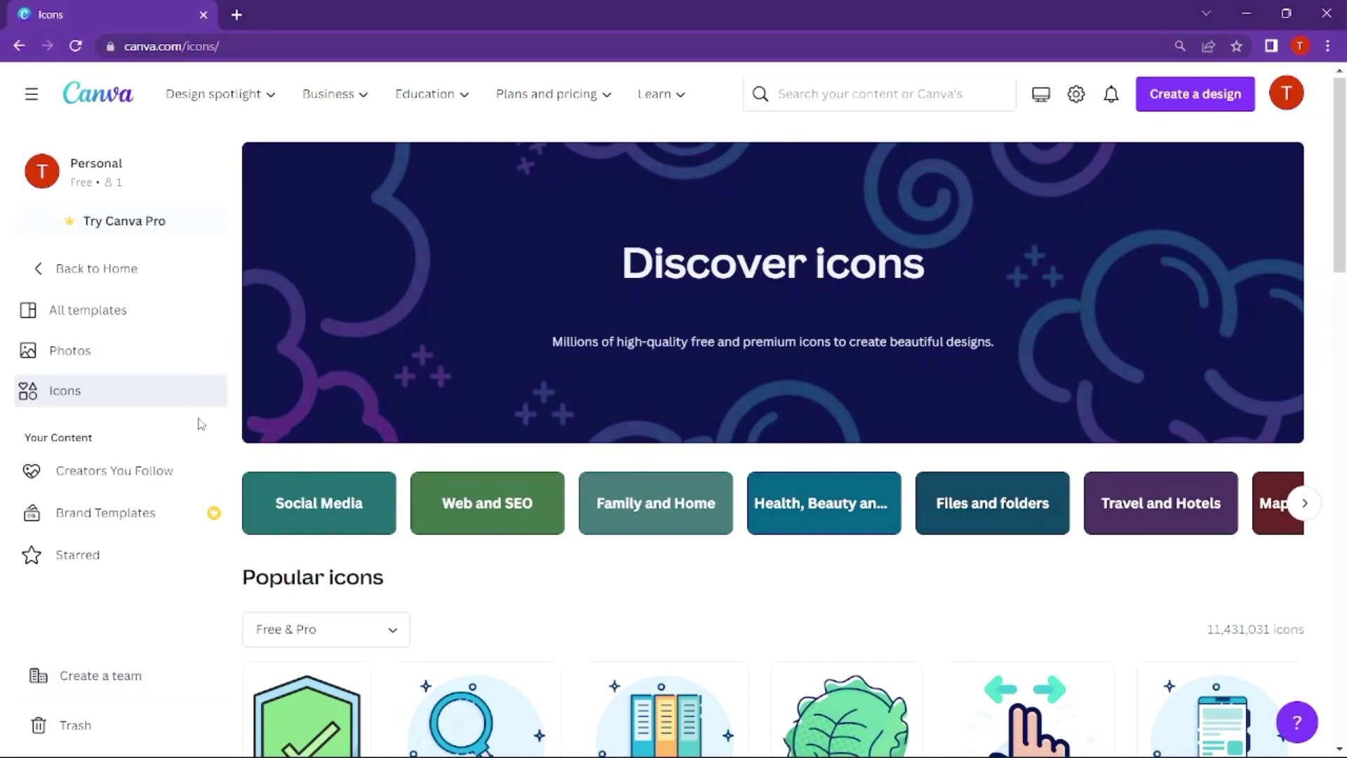
- Open and close the Create a team dialog, then go back to Home
left_click(117, 675)
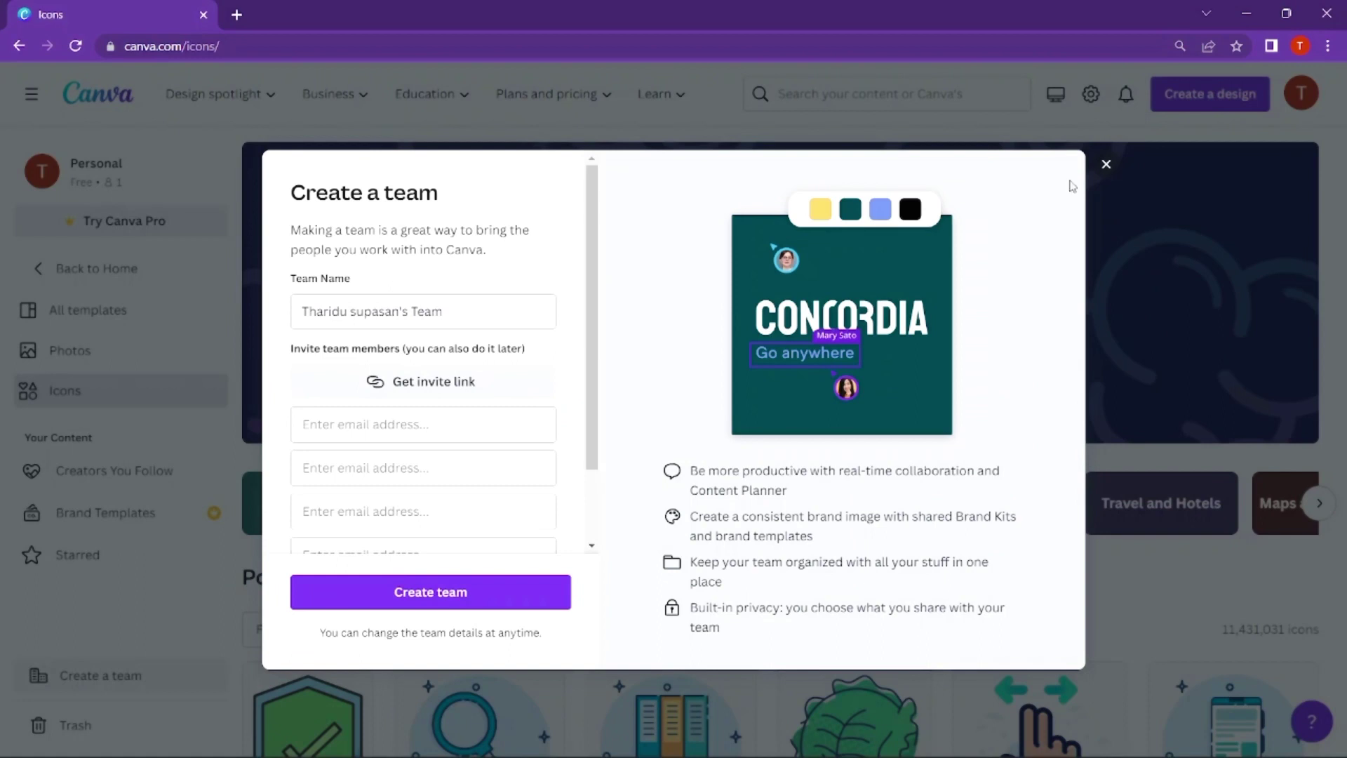
left_click(1106, 164)
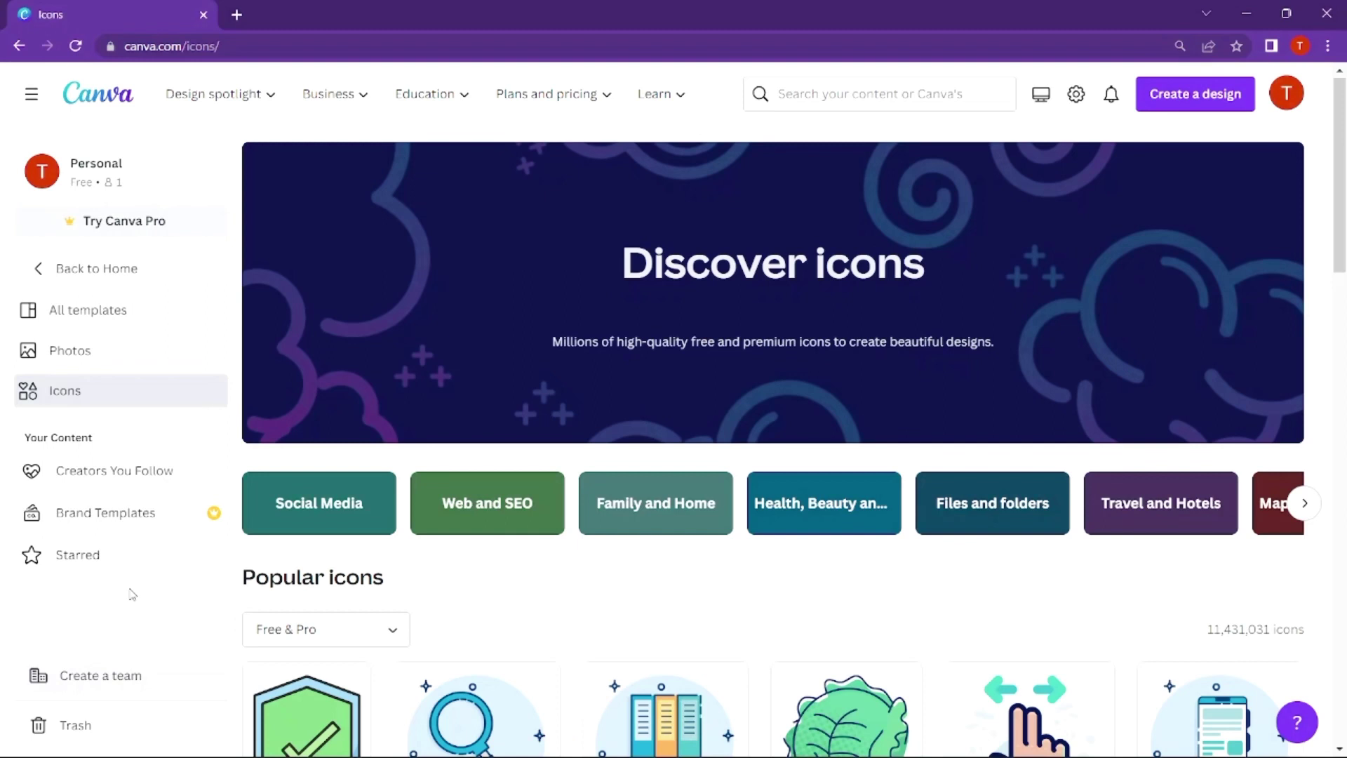
left_click(90, 268)
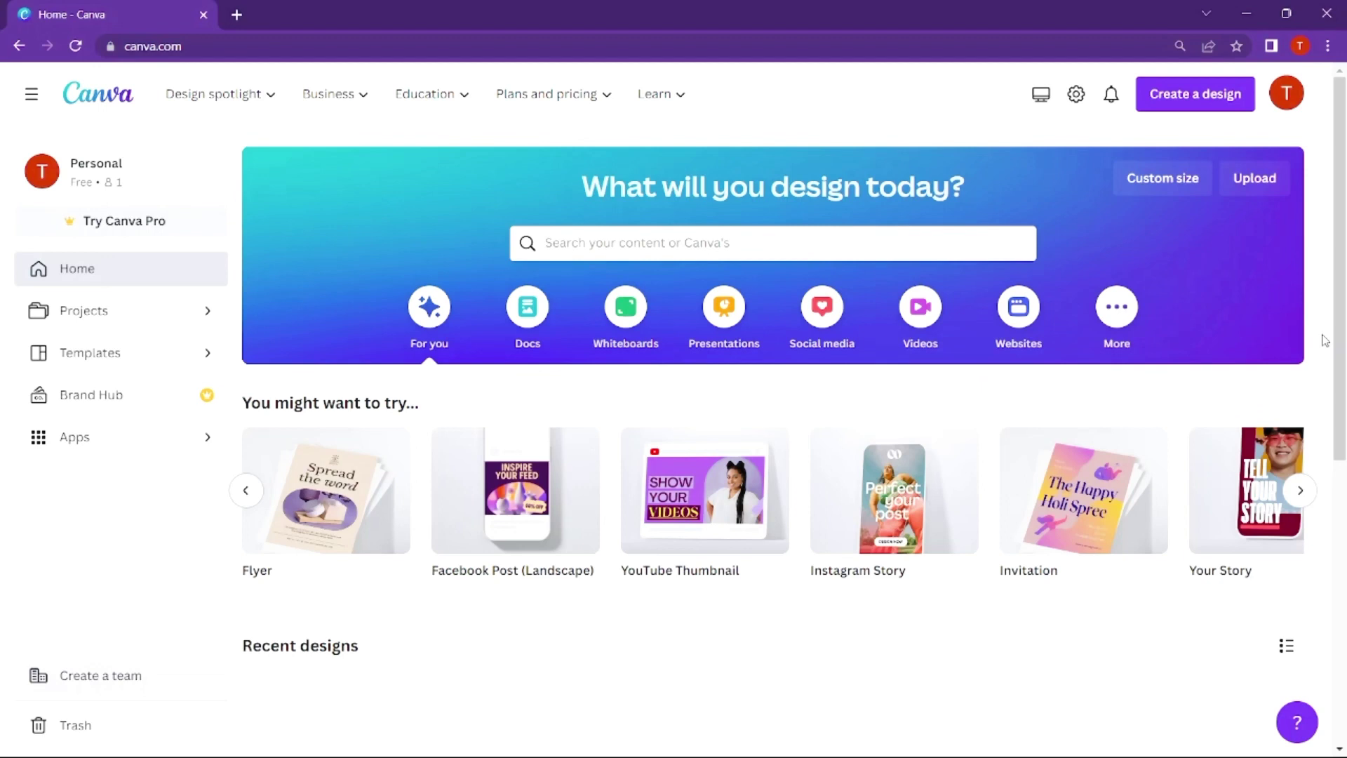
- Create a blank YouTube Thumbnail design and skip the editor's onboarding tour
mouse_move(782, 523)
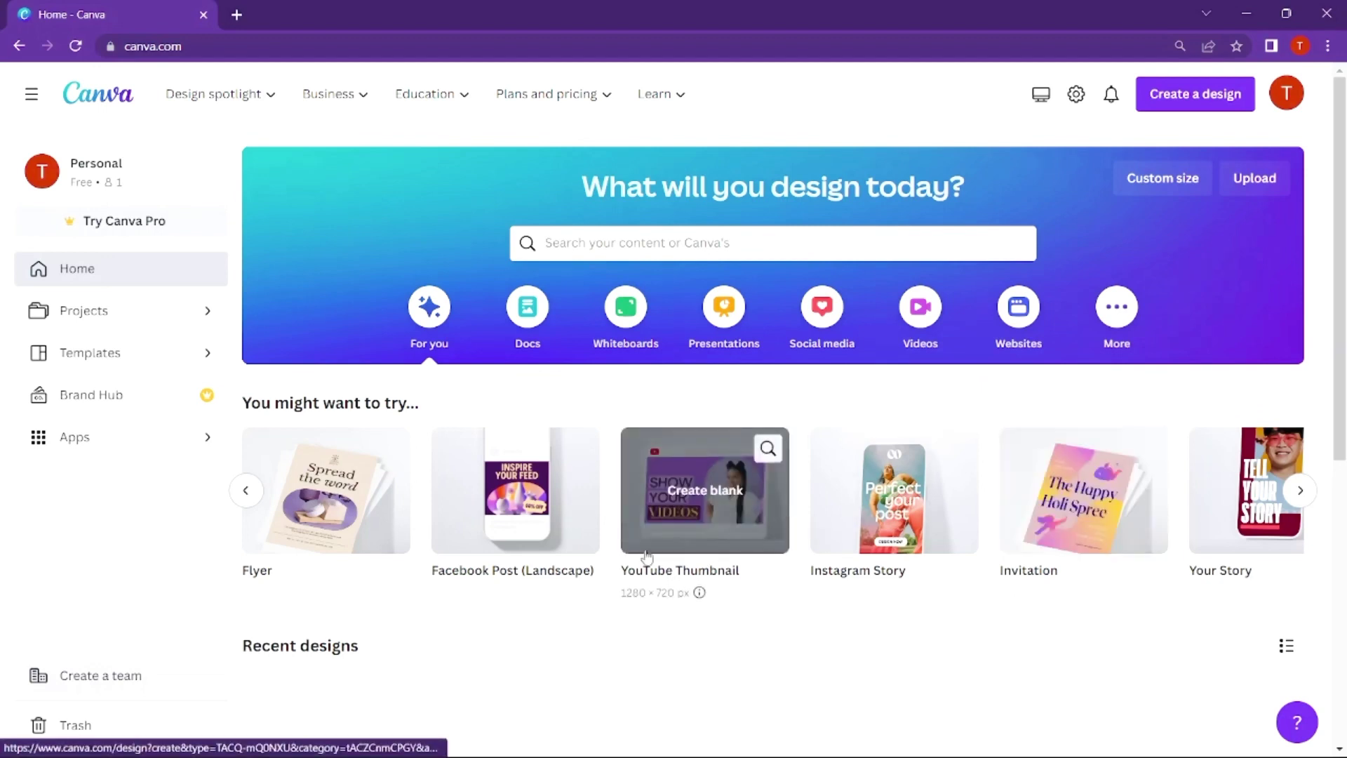
left_click(702, 534)
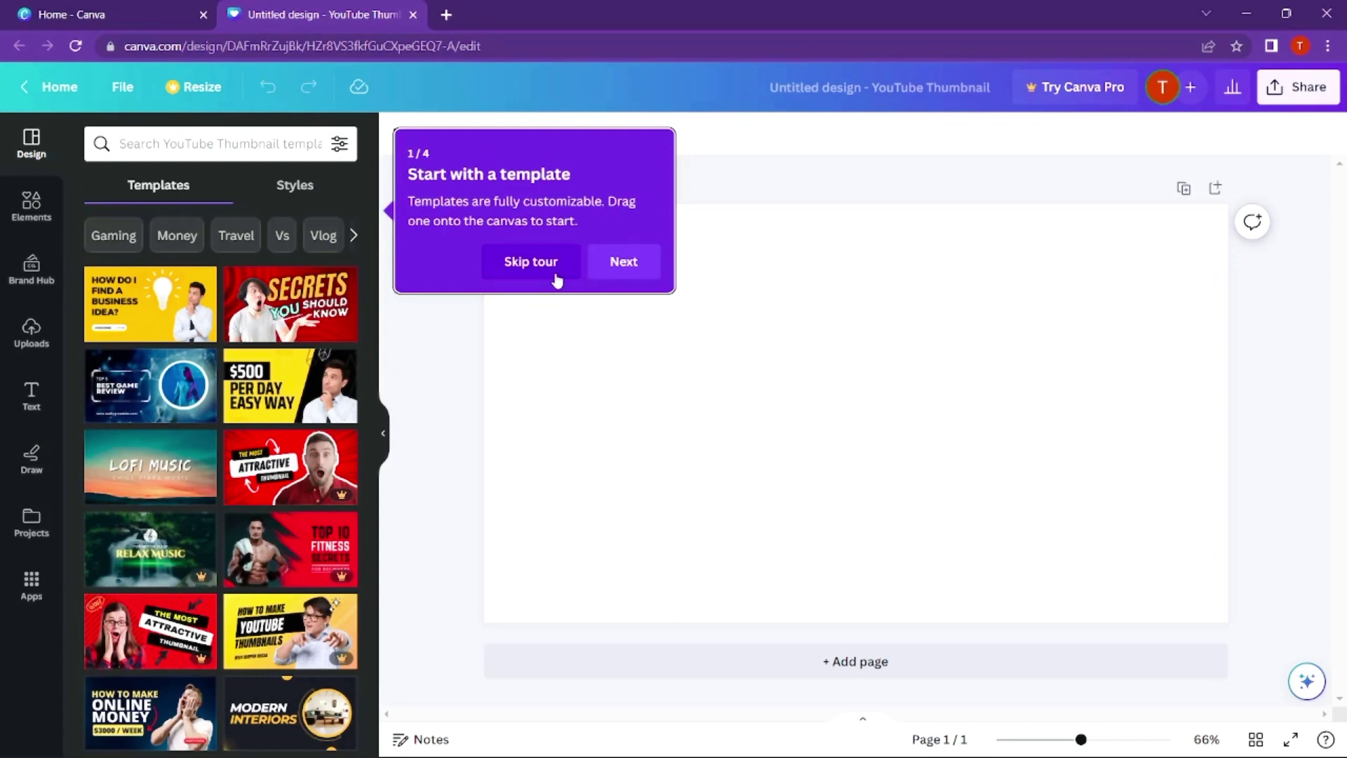
left_click(557, 280)
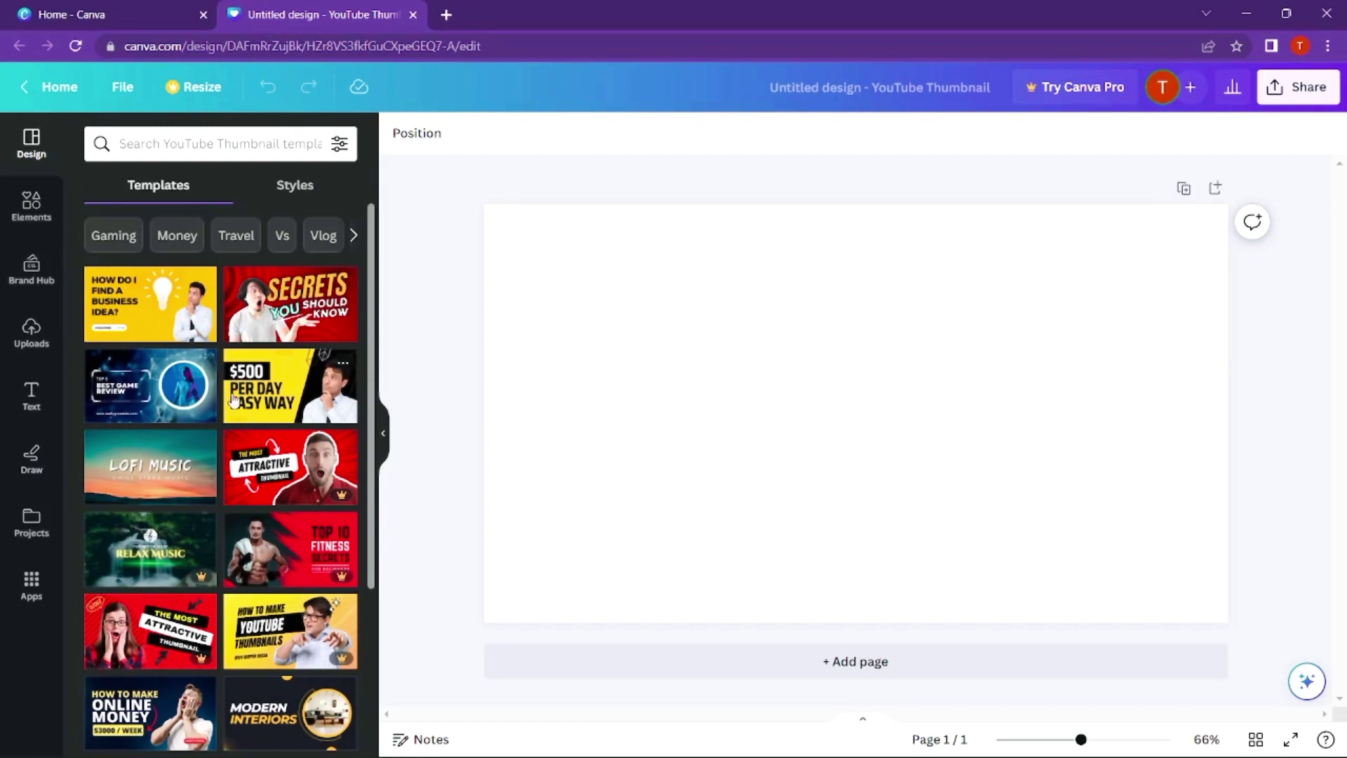
- Apply the red 'SECRETS YOU SHOULD KNOW' Colorful Tips template and open the Elements library
left_click(278, 317)
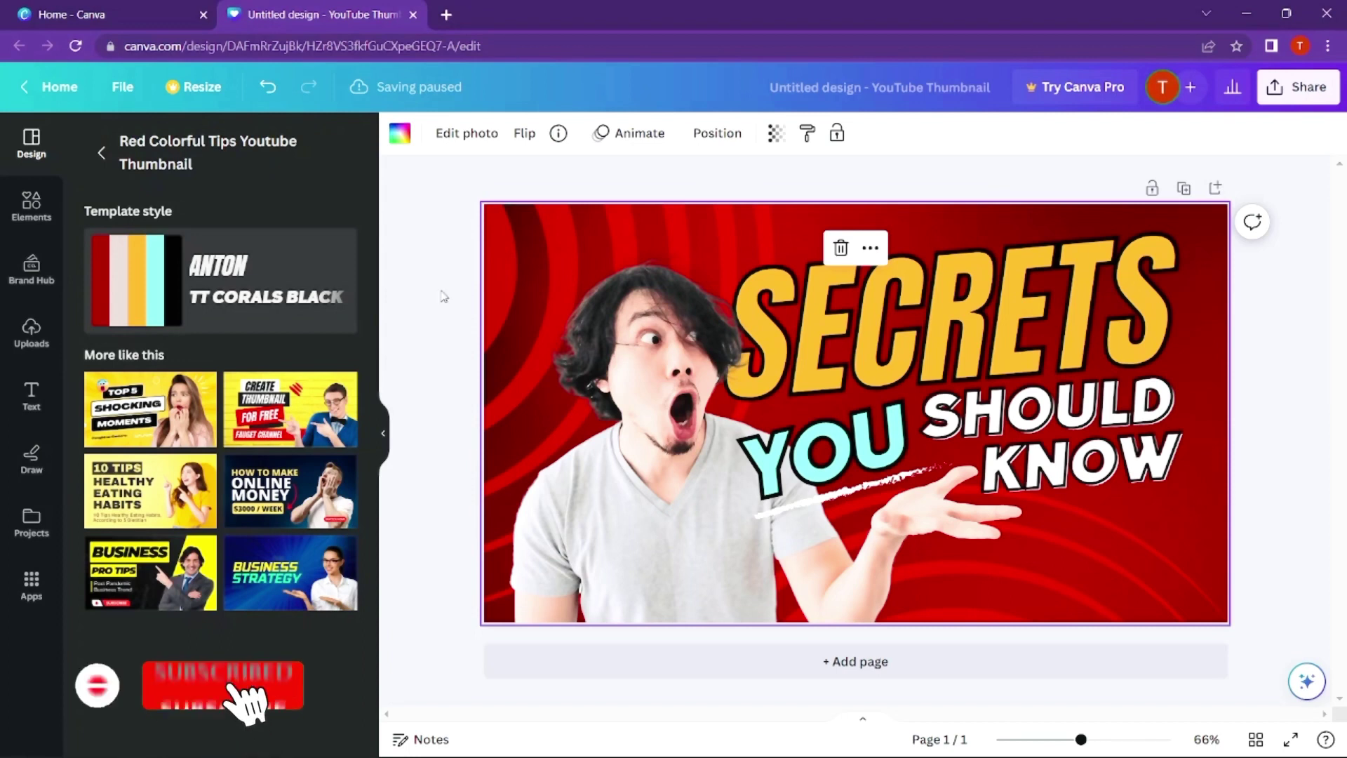
left_click(31, 205)
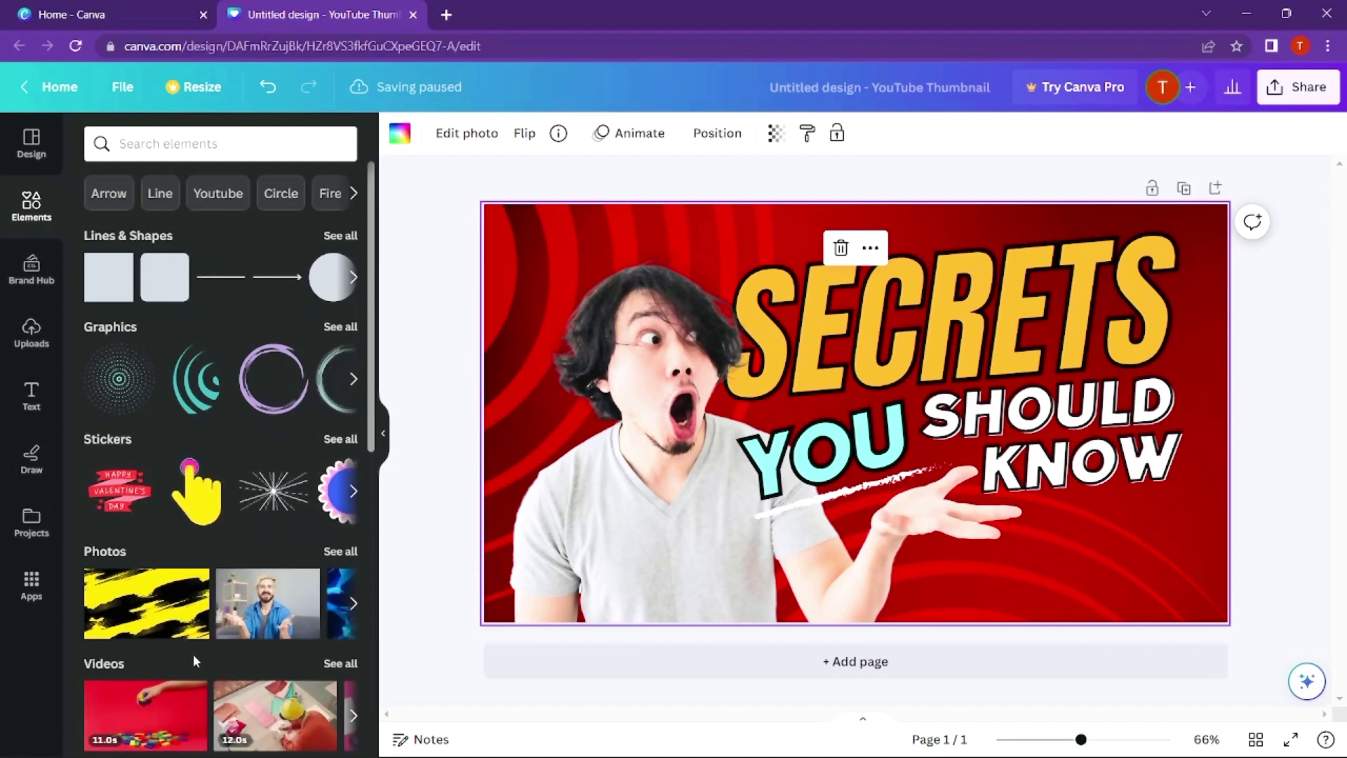
left_click_drag(365, 438, 370, 651)
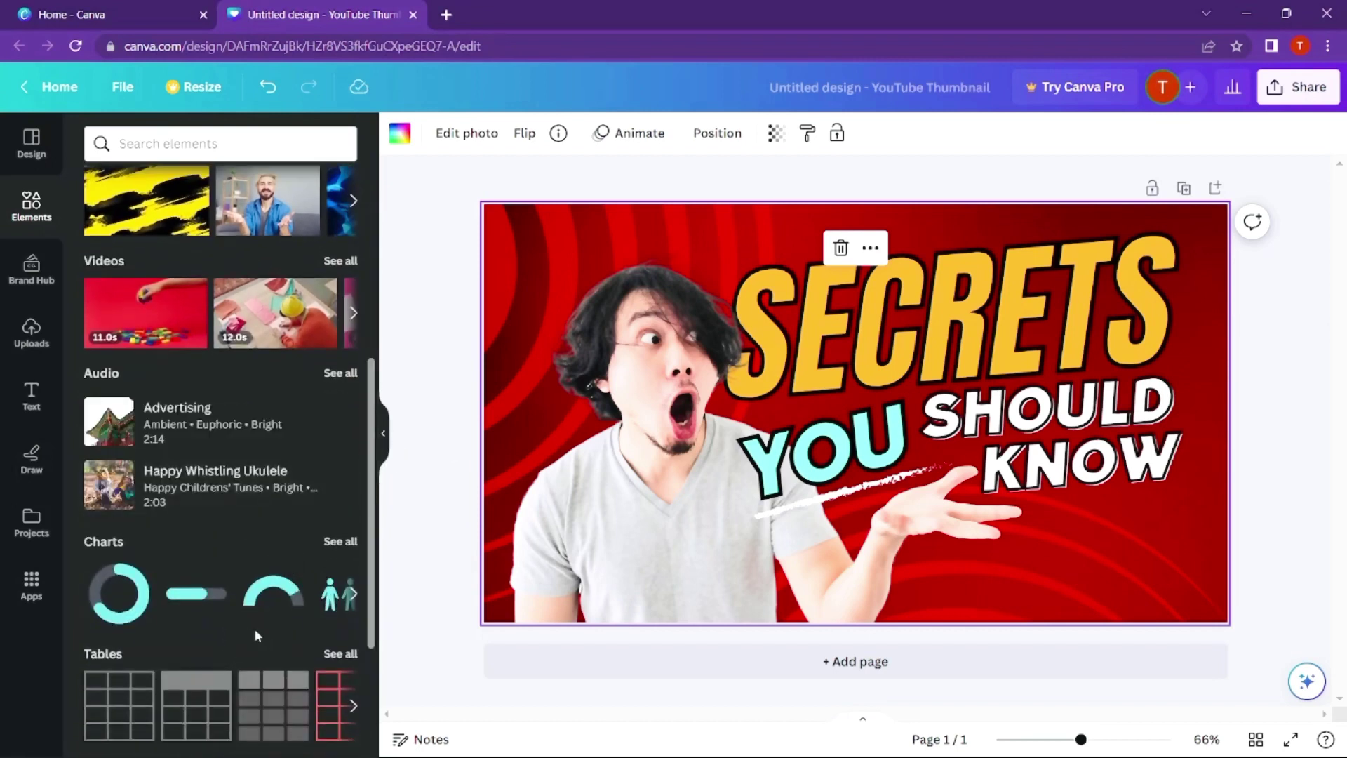
scroll(366, 484, "down", 3)
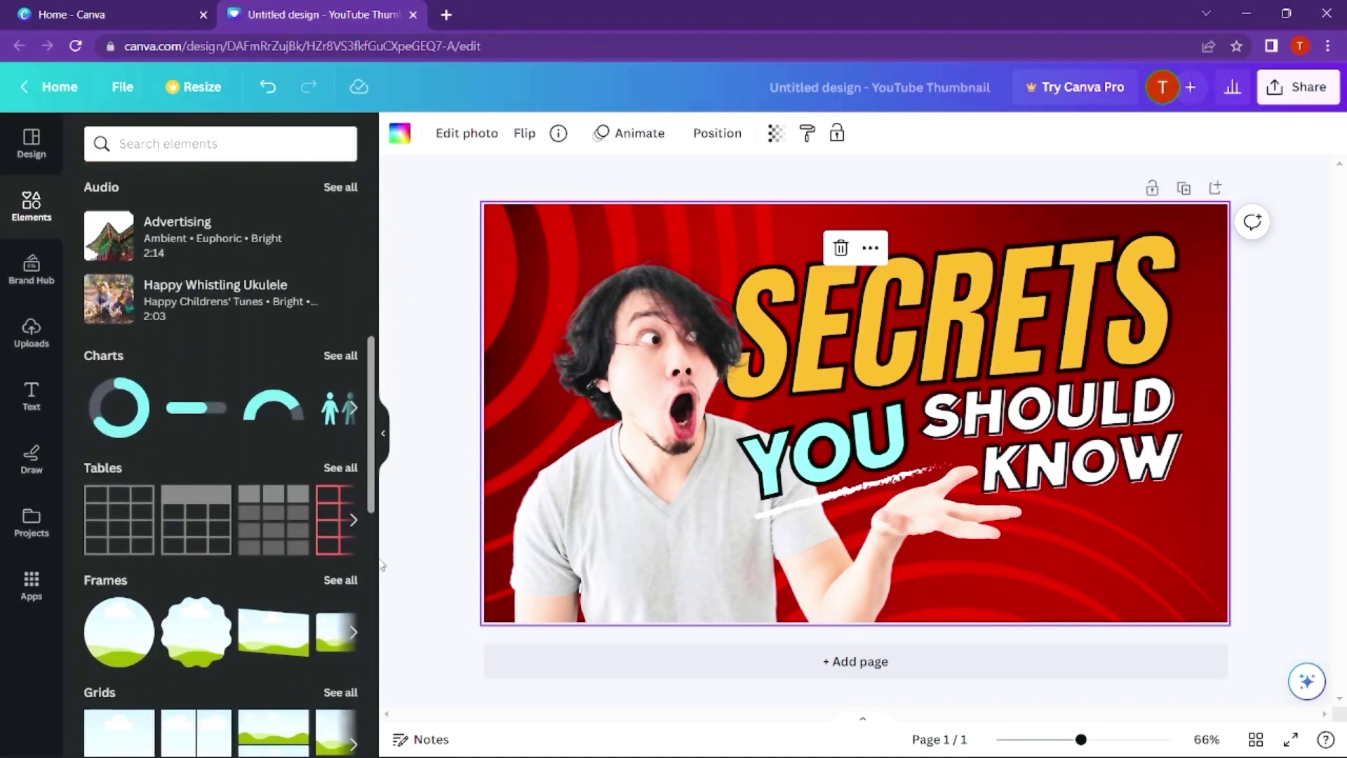
scroll(166, 326, "down", 7)
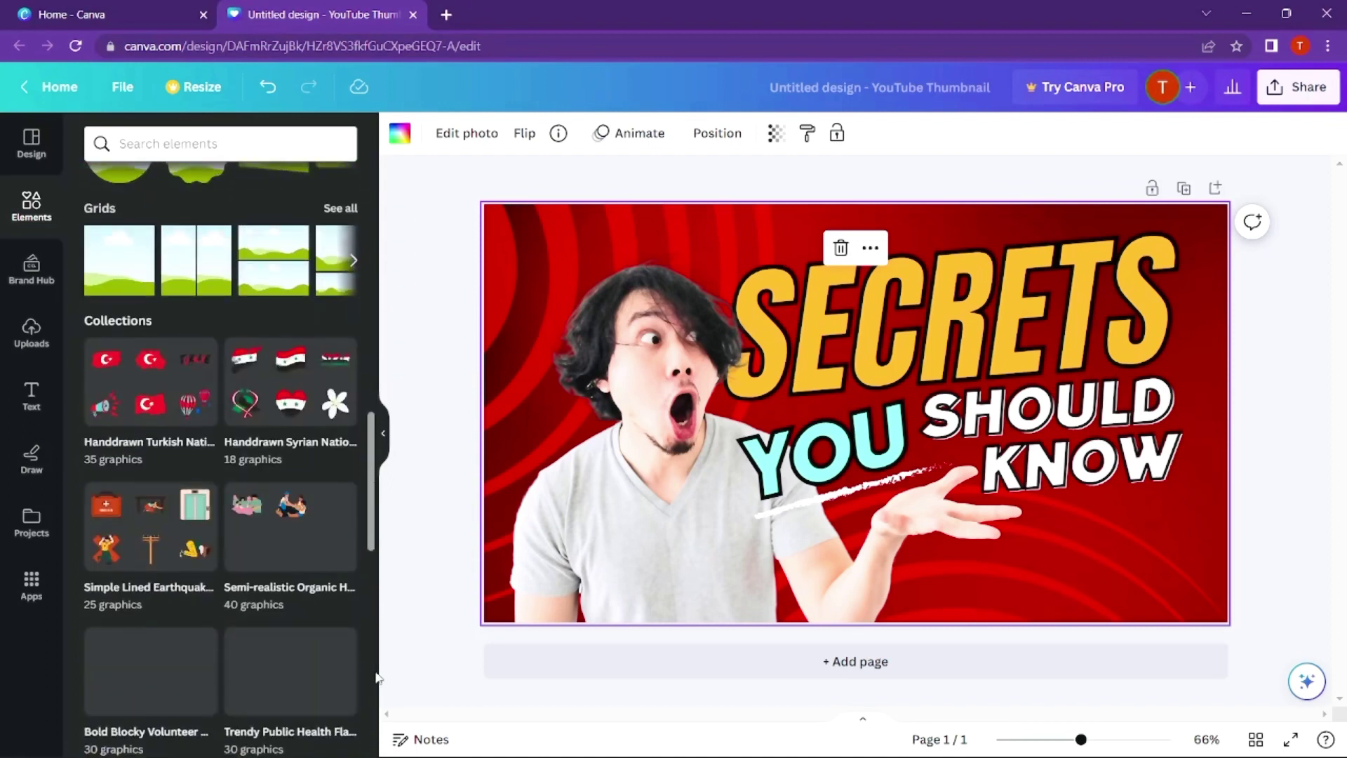
scroll(166, 326, "up", 2)
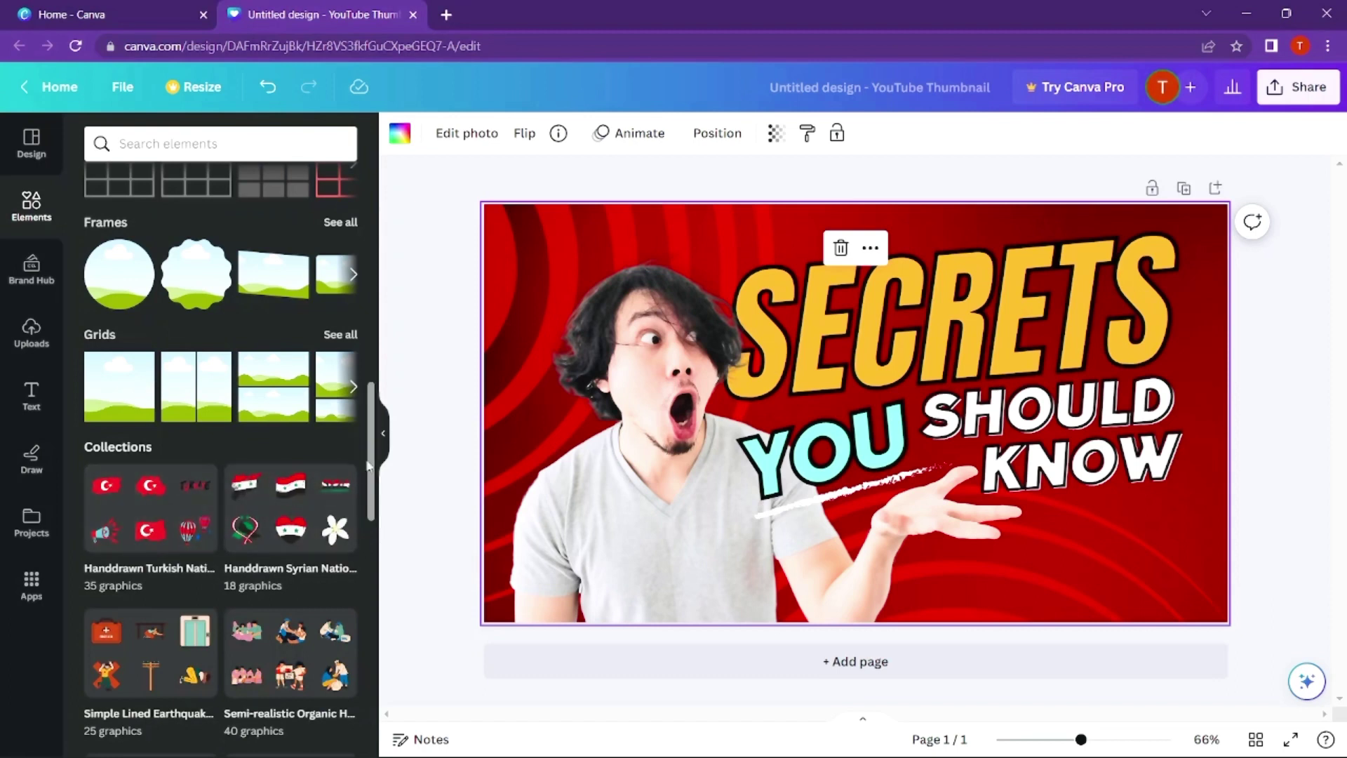
scroll(374, 338, "up", 8)
scroll(374, 339, "up", 3)
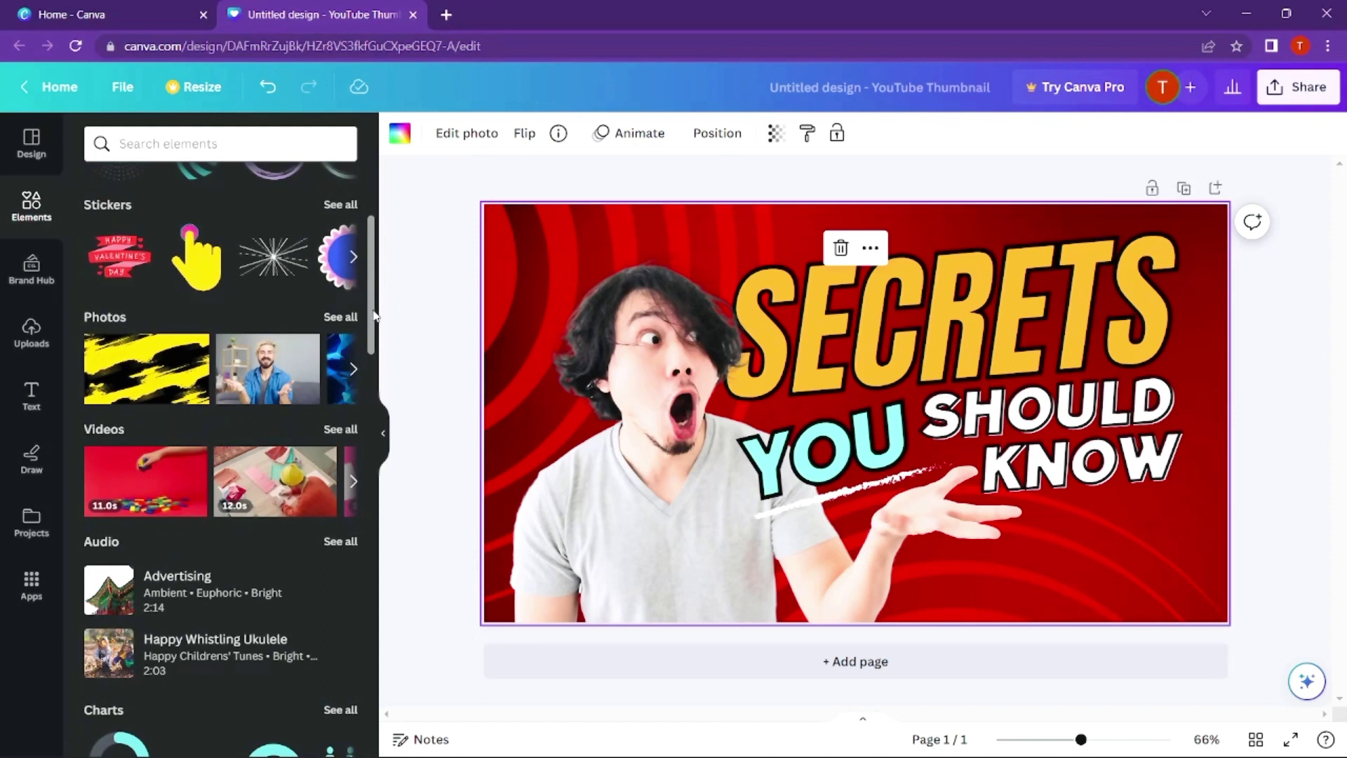
scroll(375, 247, "up", 3)
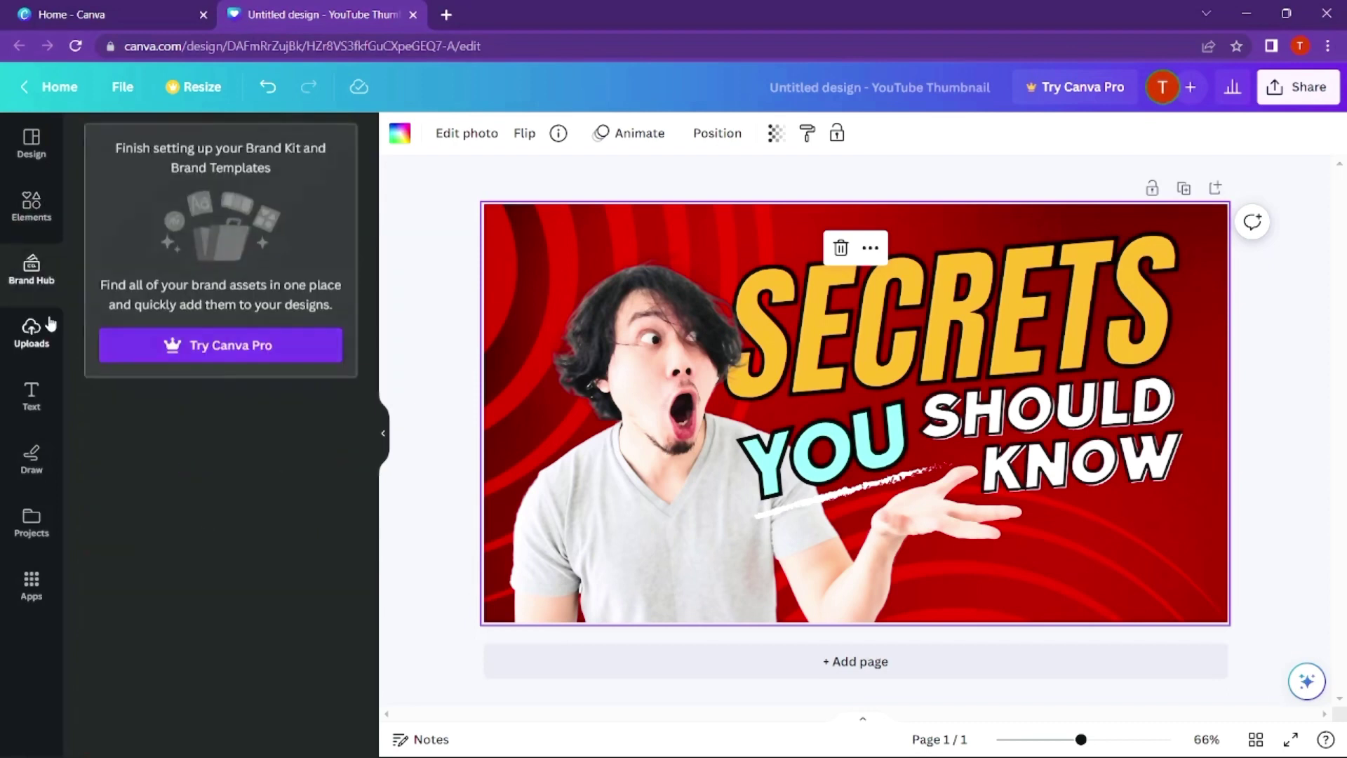
- Glance at Uploads, then show the heading, subheading, body styles and font combinations
left_click(32, 329)
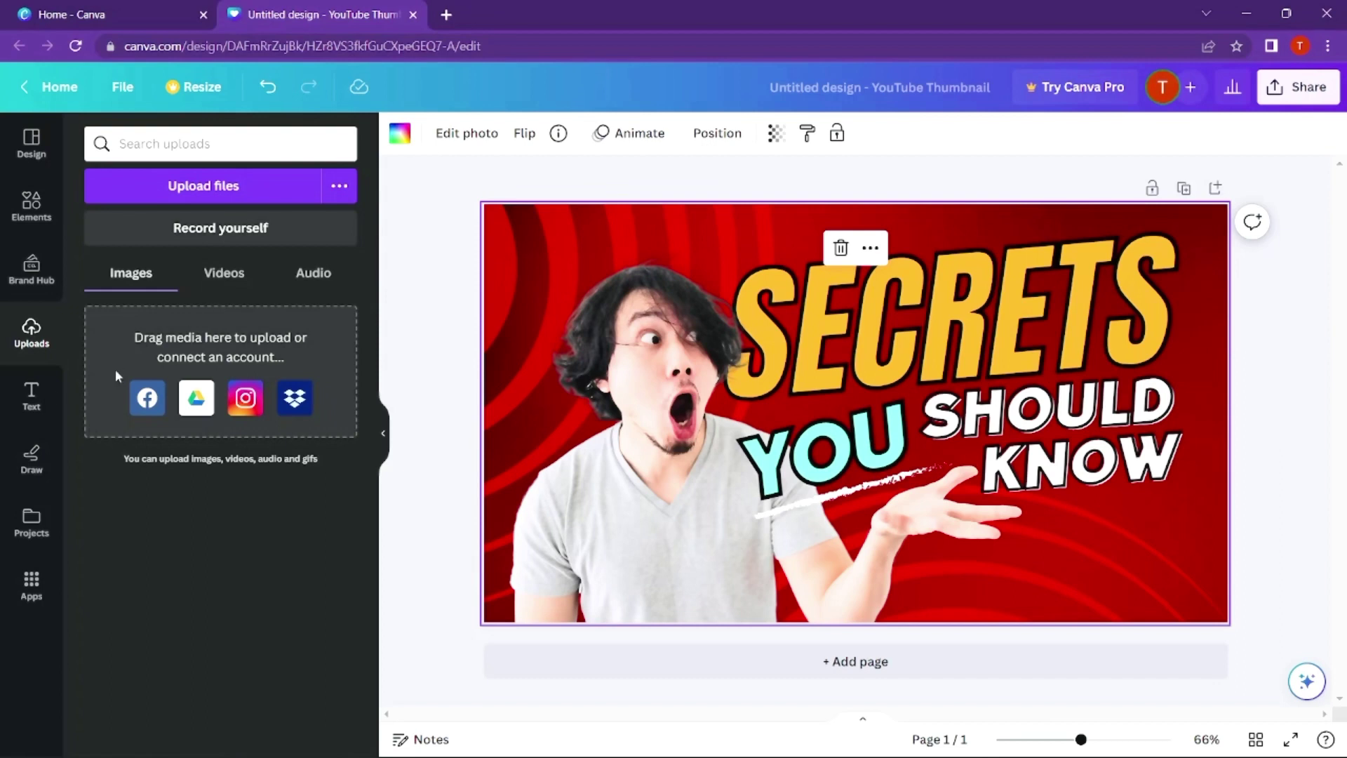
left_click(40, 392)
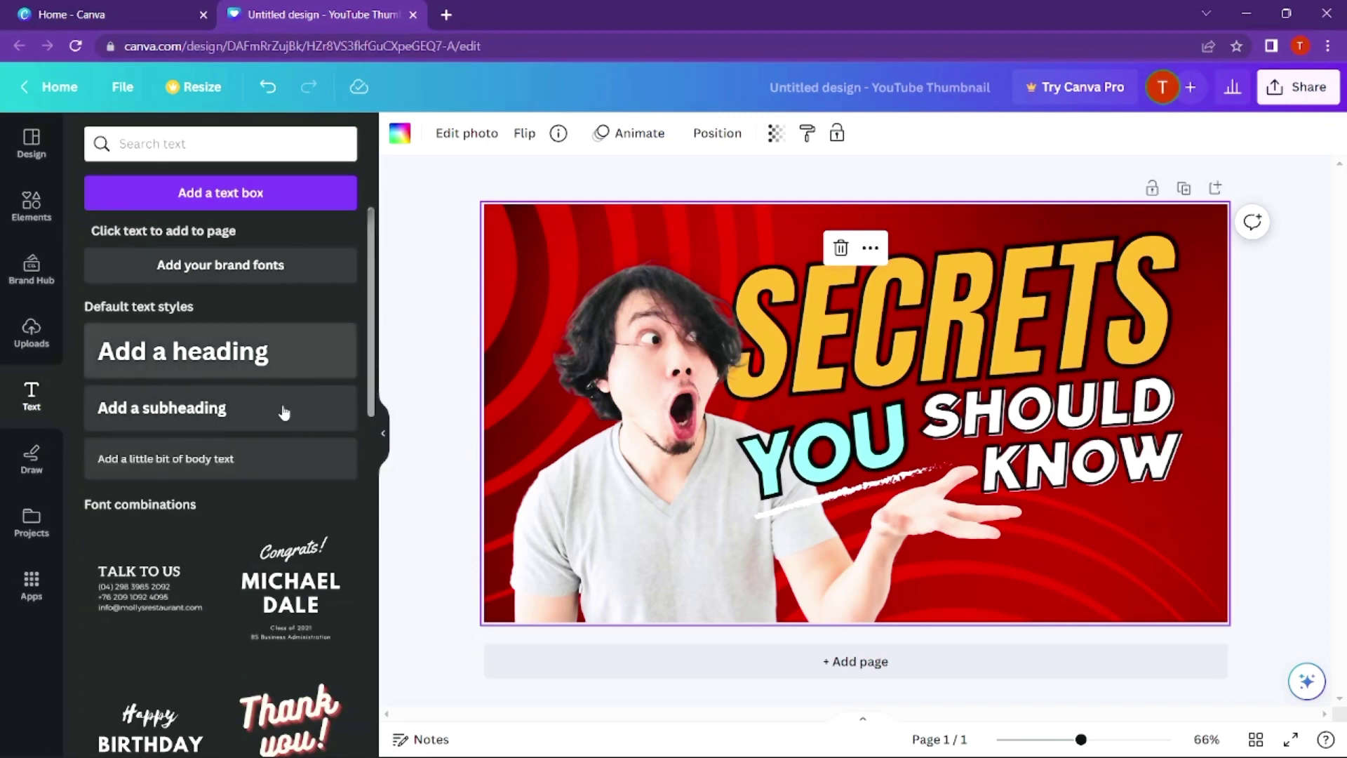
- Drop the 'Thank you!' font combination onto the thumbnail and bring up the Draw tools
scroll(350, 375, "down", 3)
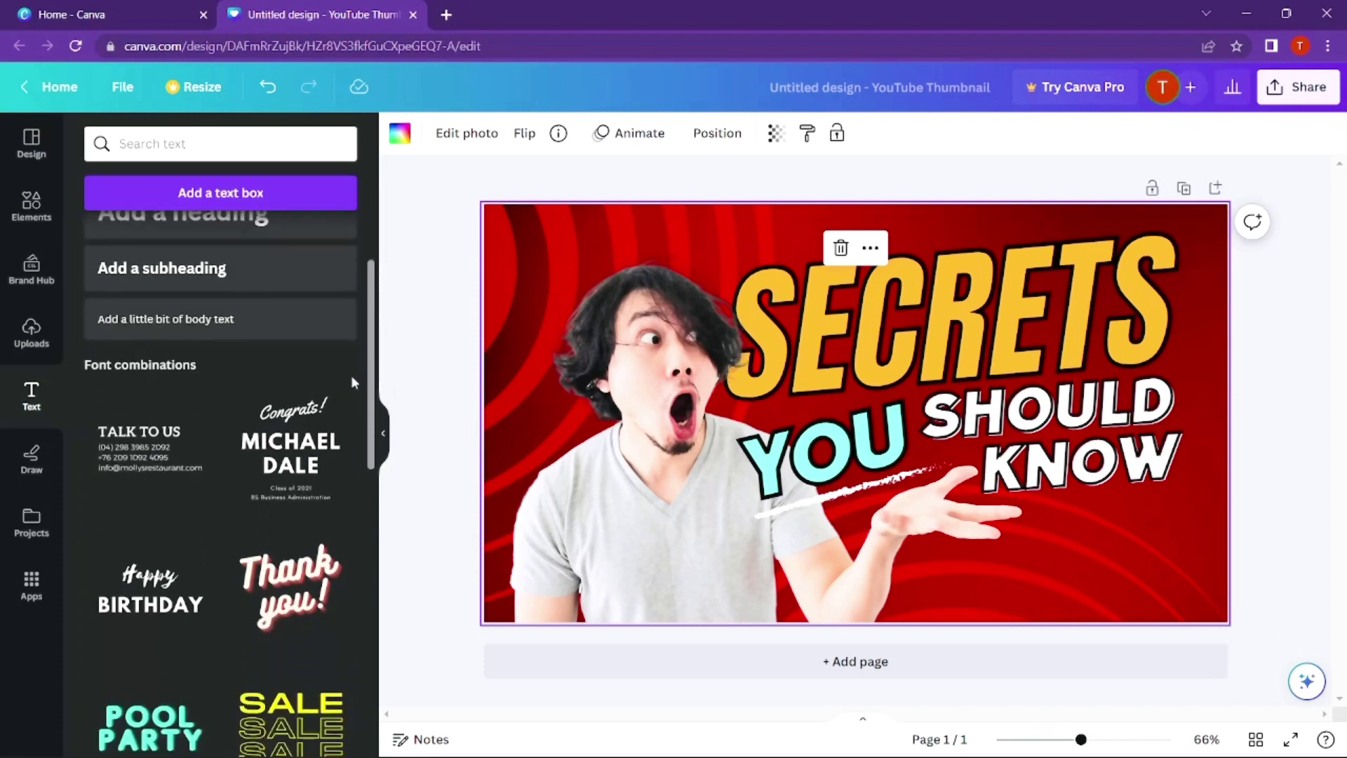
left_click_drag(290, 558, 772, 435)
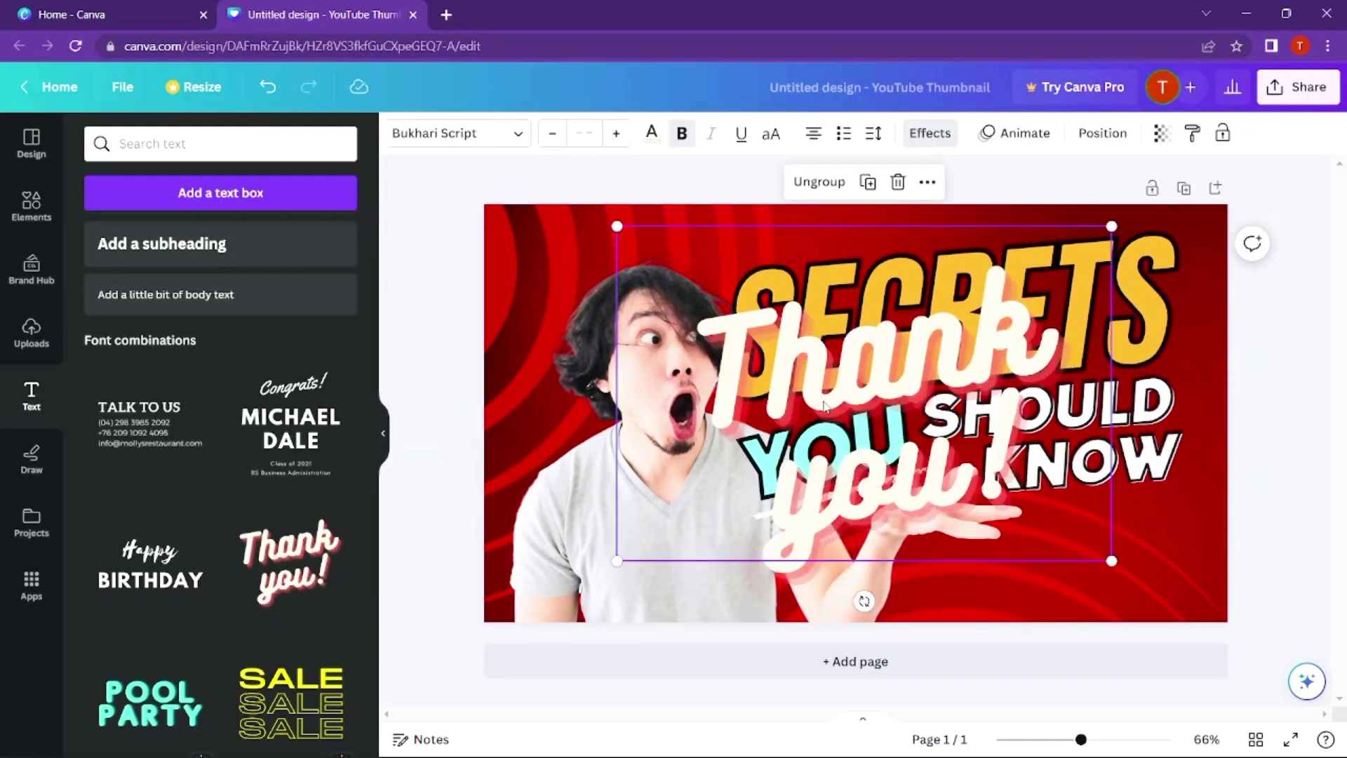
left_click(31, 459)
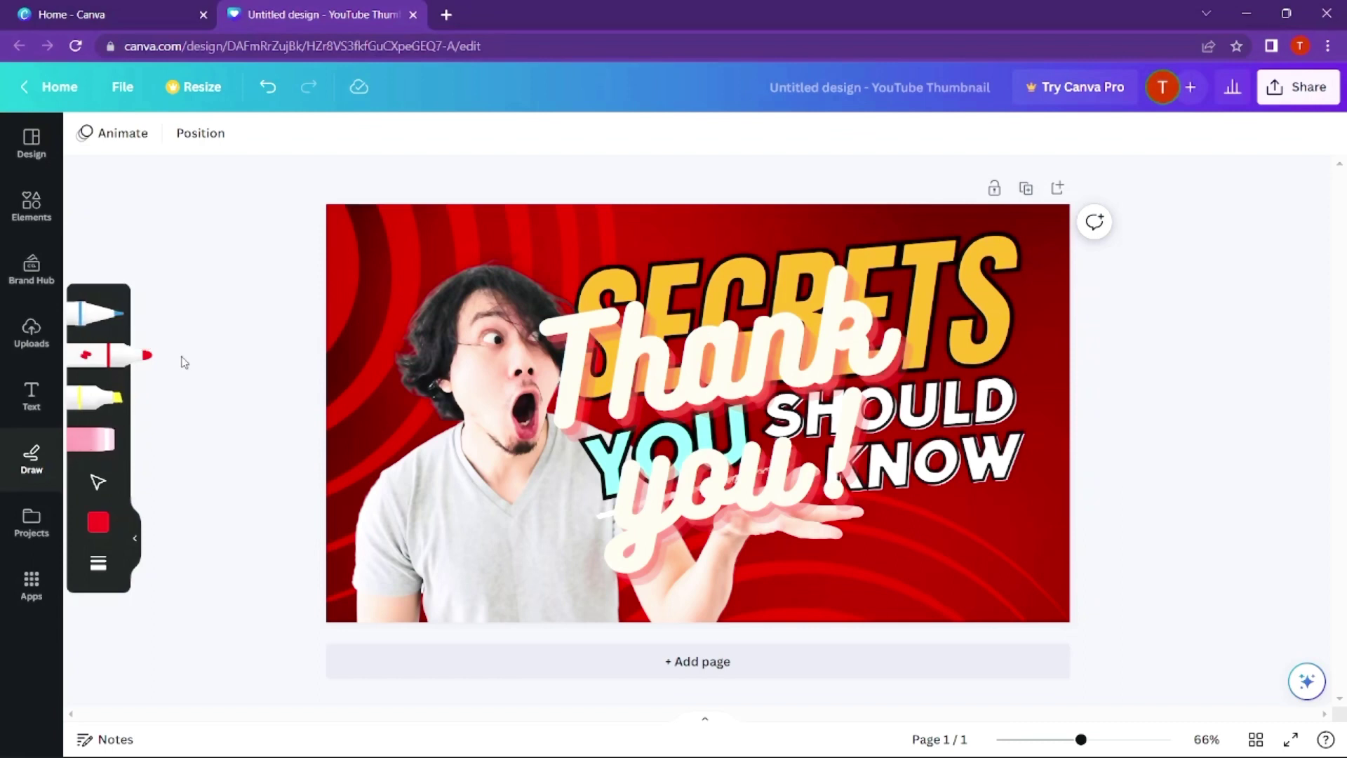
- Draw a red zigzag at the upper left, browse Projects and Apps, then open Animate
mouse_move(406, 225)
left_mouse_down()
mouse_move(373, 277)
mouse_move(436, 275)
mouse_move(382, 310)
left_mouse_up()
left_click(32, 519)
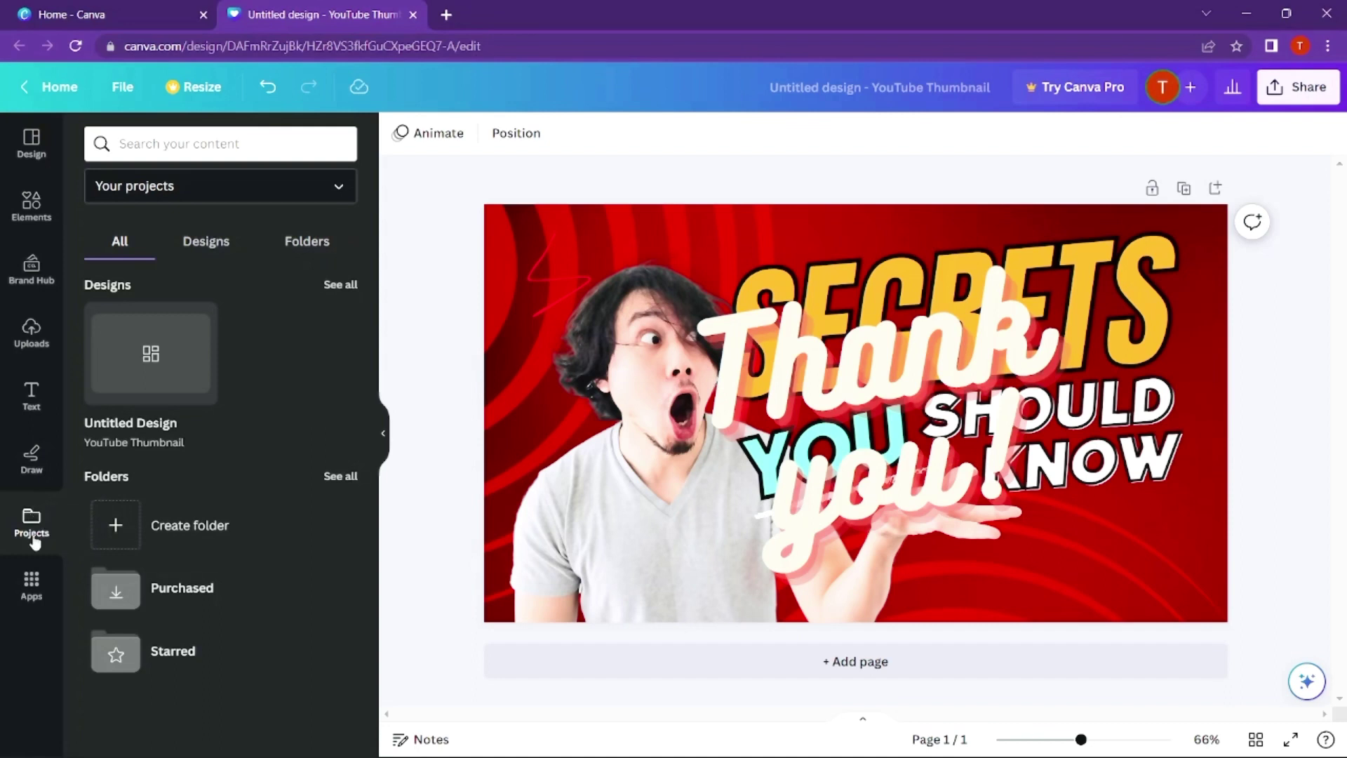
left_click(29, 579)
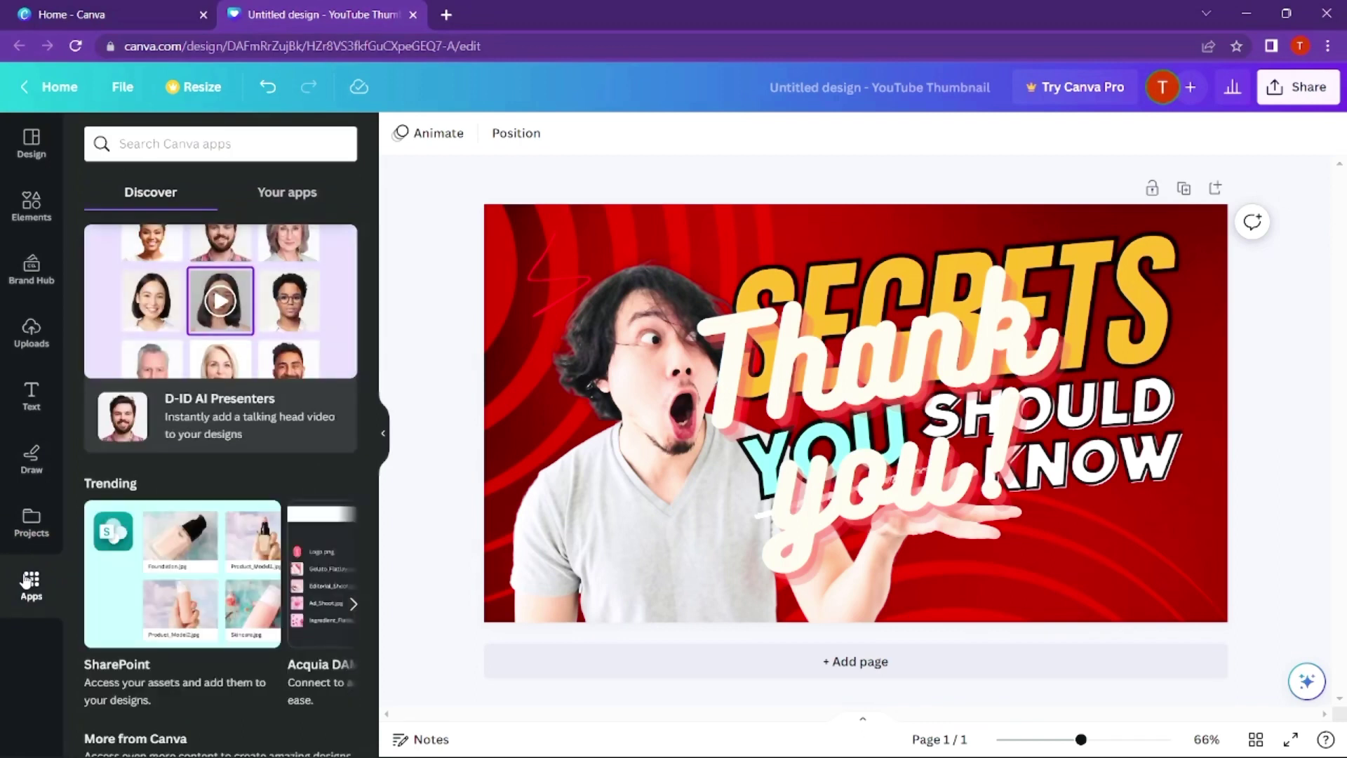
left_click(383, 433)
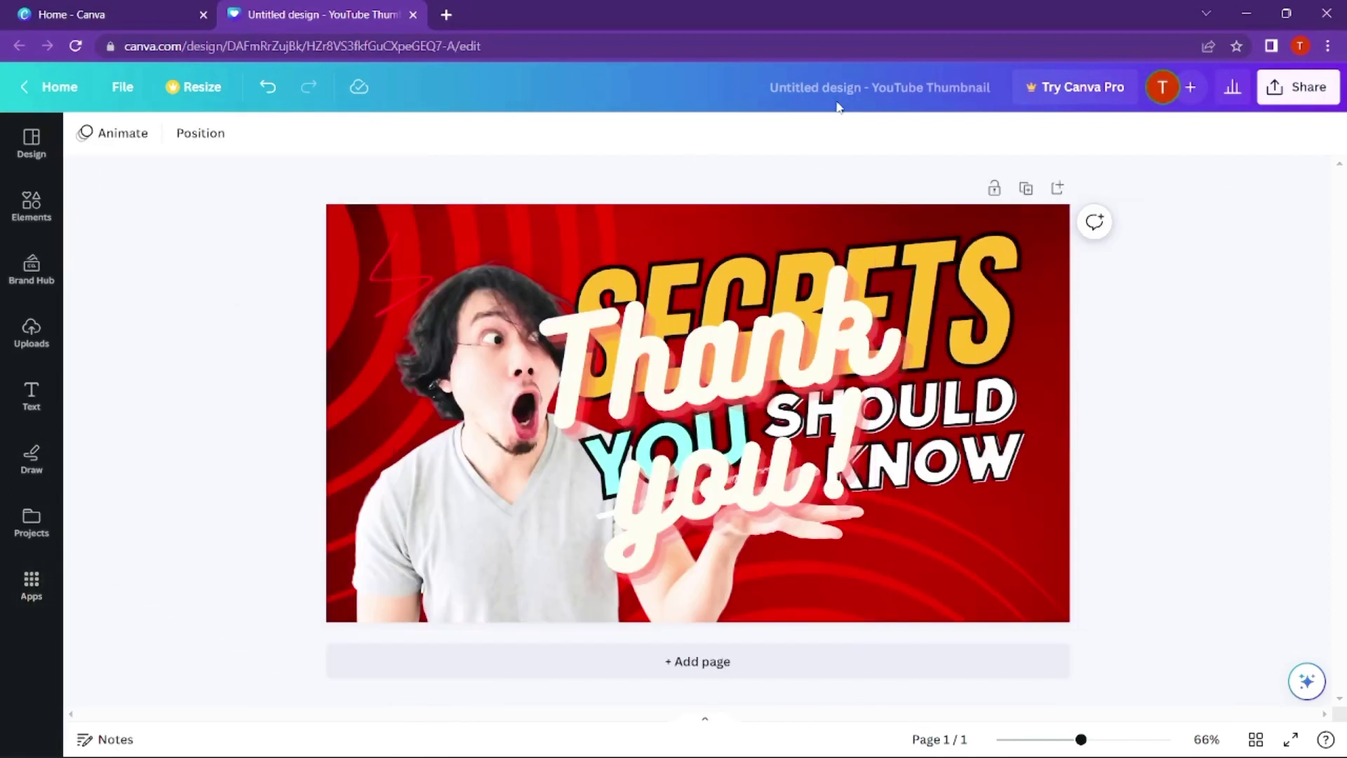
left_click(114, 134)
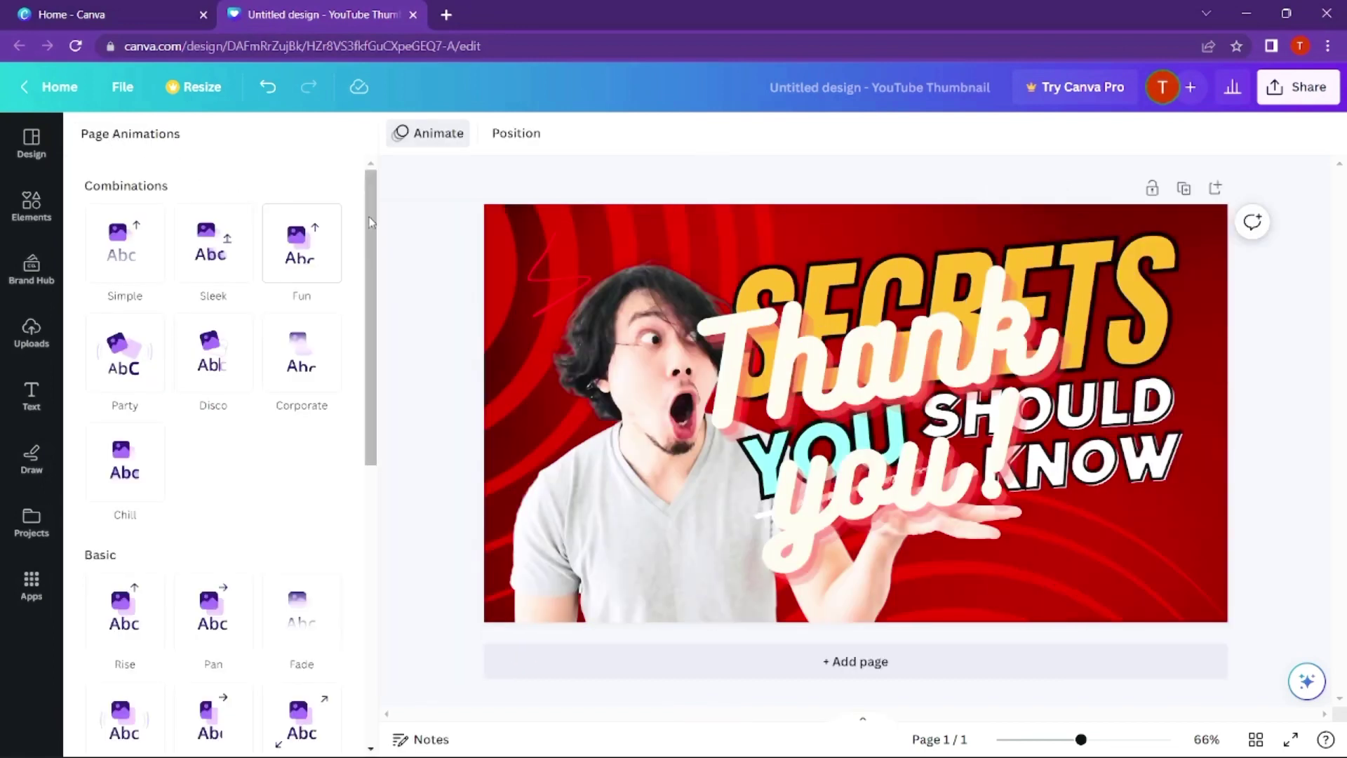
- Nudge the red squiggle toward the top-left corner using the Layers list
left_click_drag(374, 199, 406, 179)
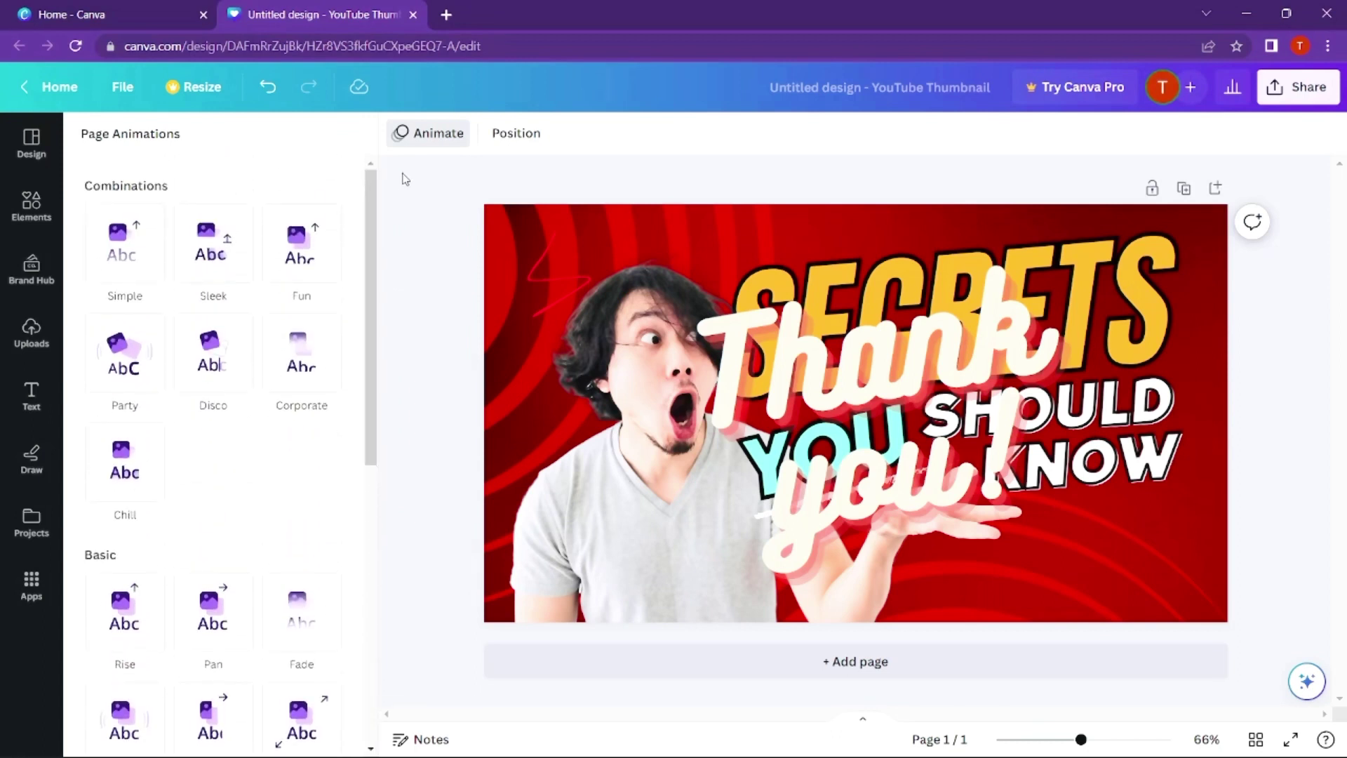
left_click(530, 134)
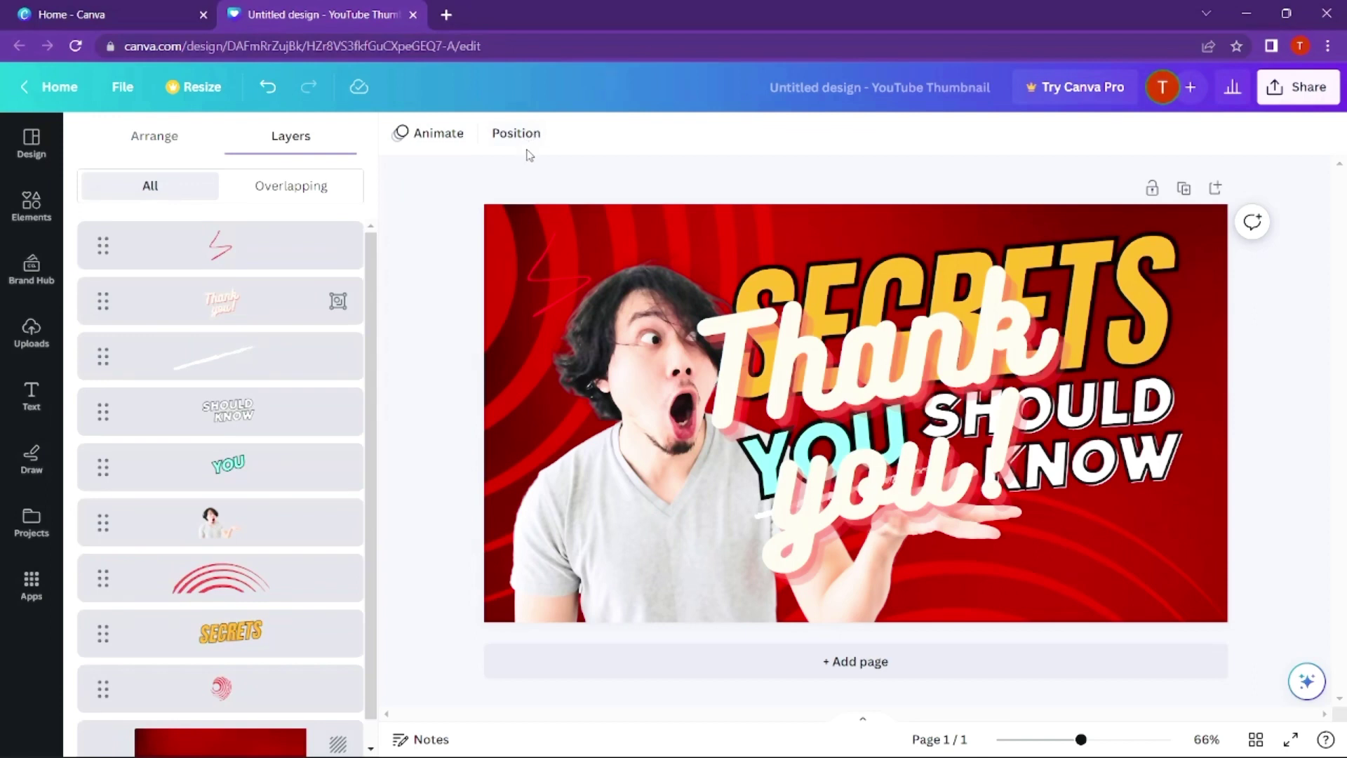
left_click(252, 253)
left_click_drag(569, 288, 546, 253)
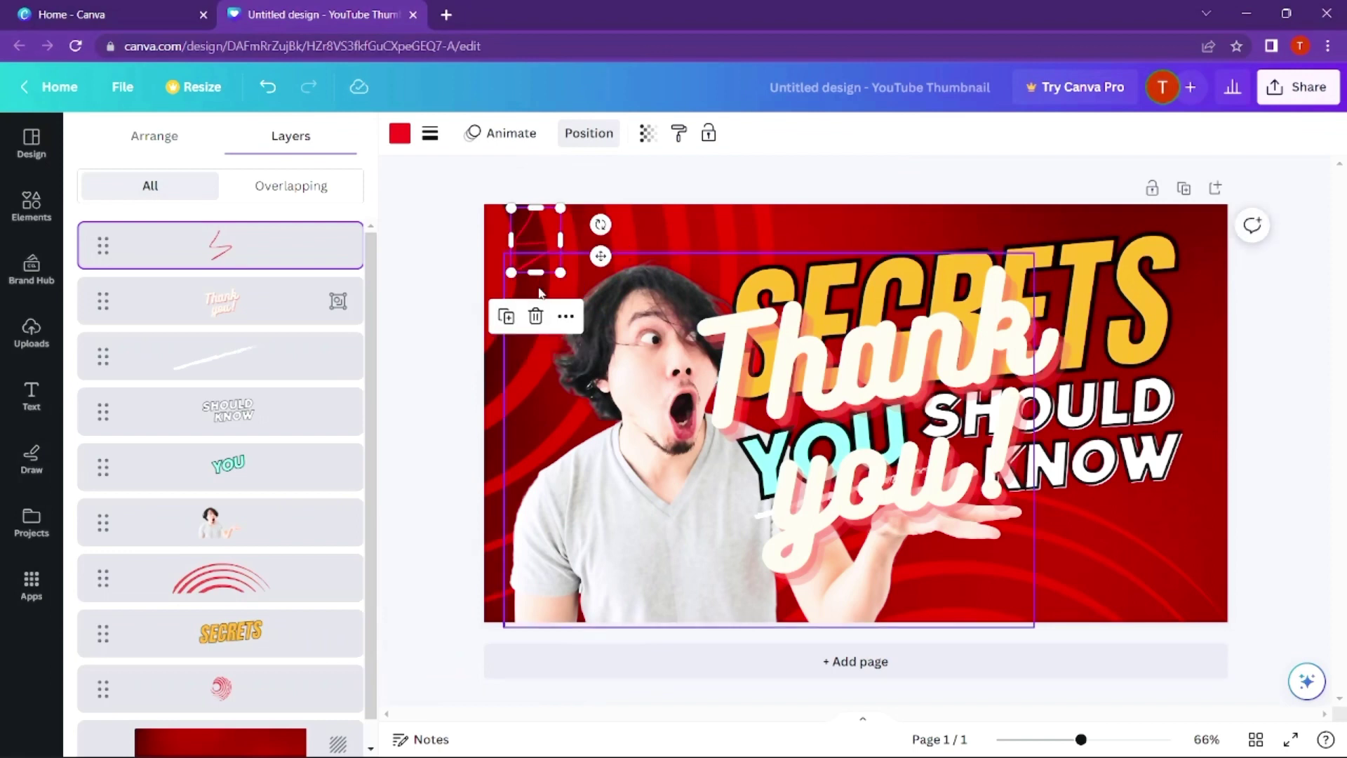
- Check the squiggle's transparency, leaving it at 100, then select the SECRETS text layer
left_click(646, 137)
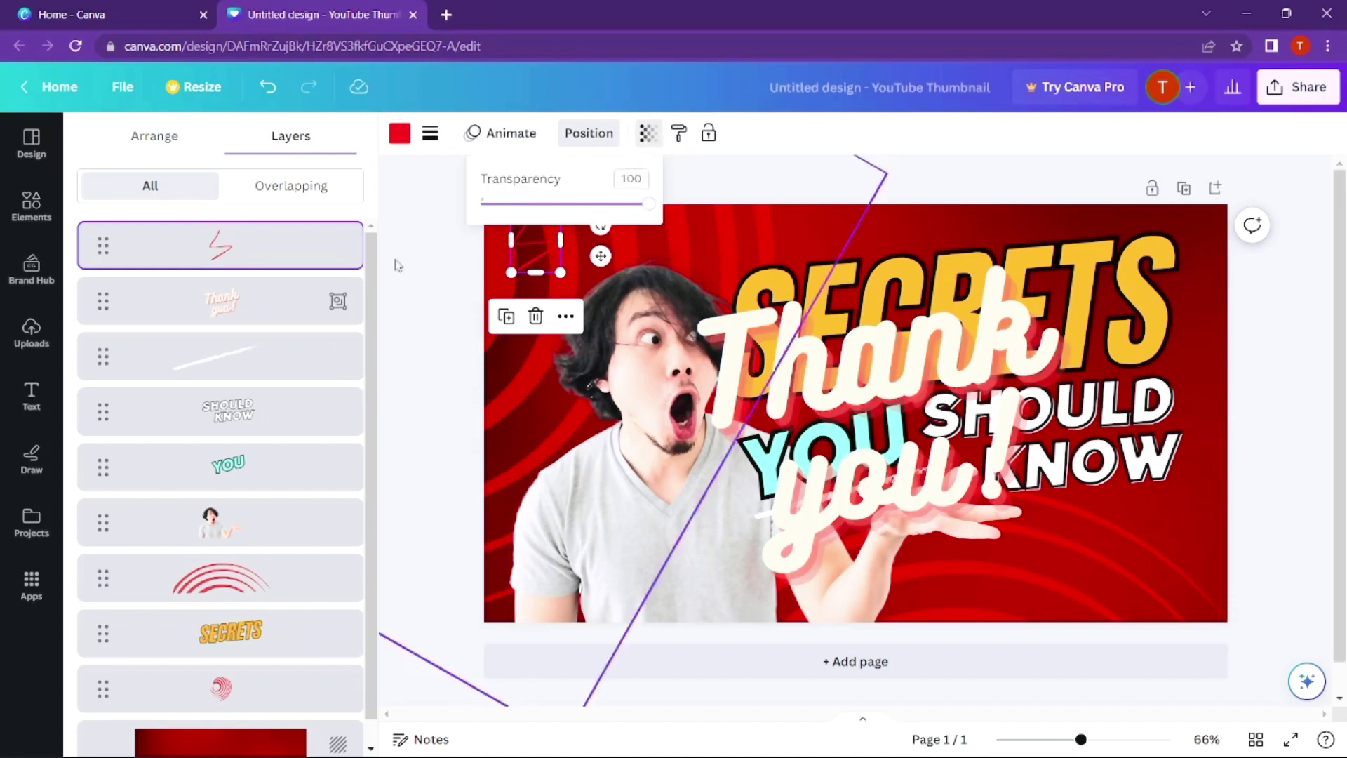
left_click_drag(554, 205, 646, 204)
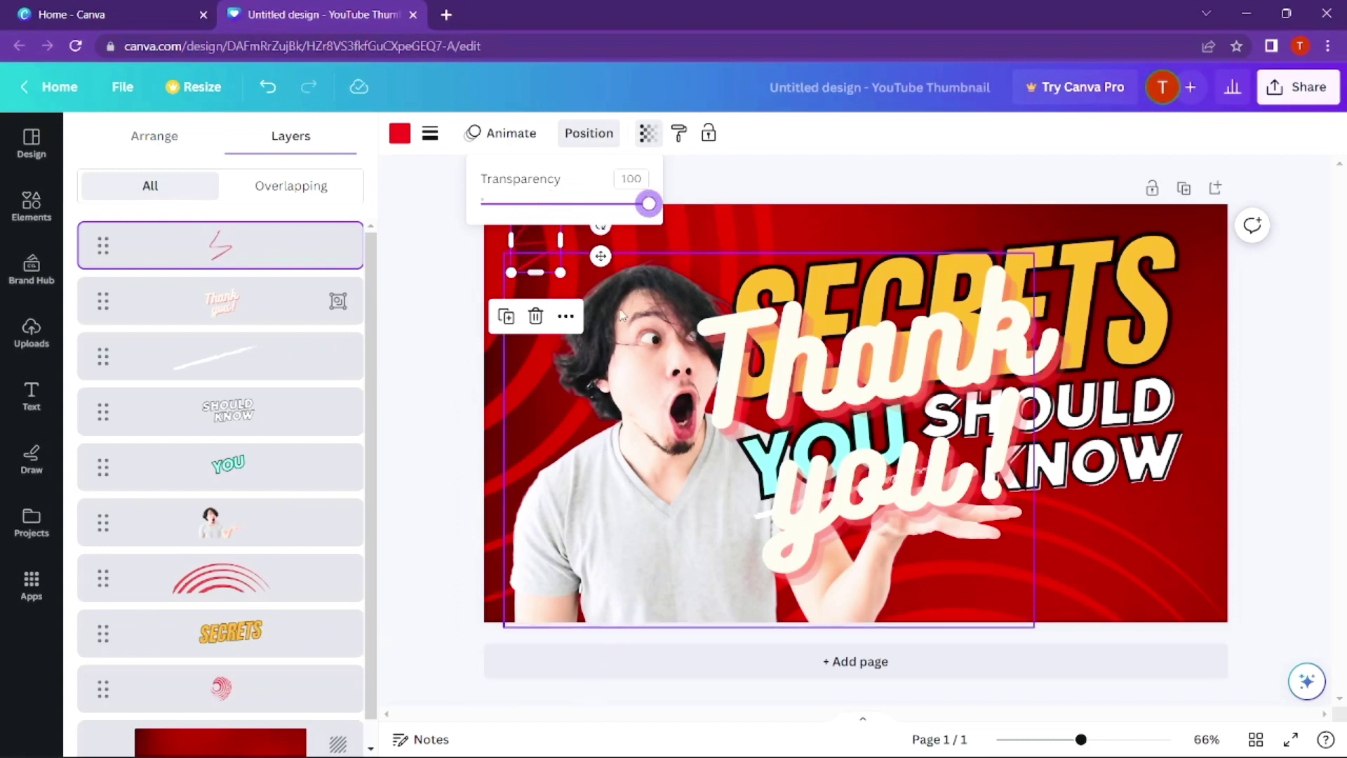
scroll(224, 603, "down", 1)
left_click(231, 607)
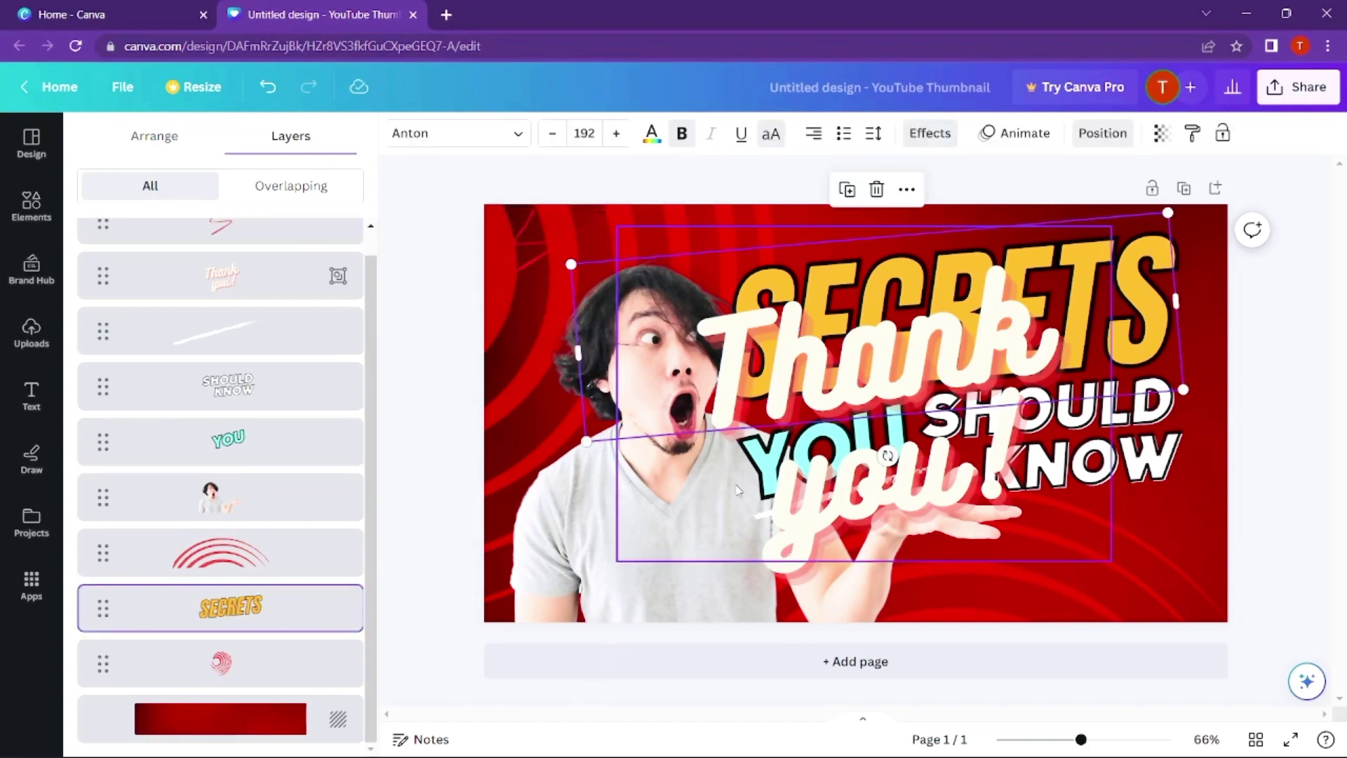
- Lower the SECRETS text opacity to 32 and set its font size to 193
left_click(1162, 133)
mouse_move(1162, 203)
left_mouse_down()
mouse_move(912, 214)
mouse_move(1104, 204)
mouse_move(1147, 223)
left_mouse_up()
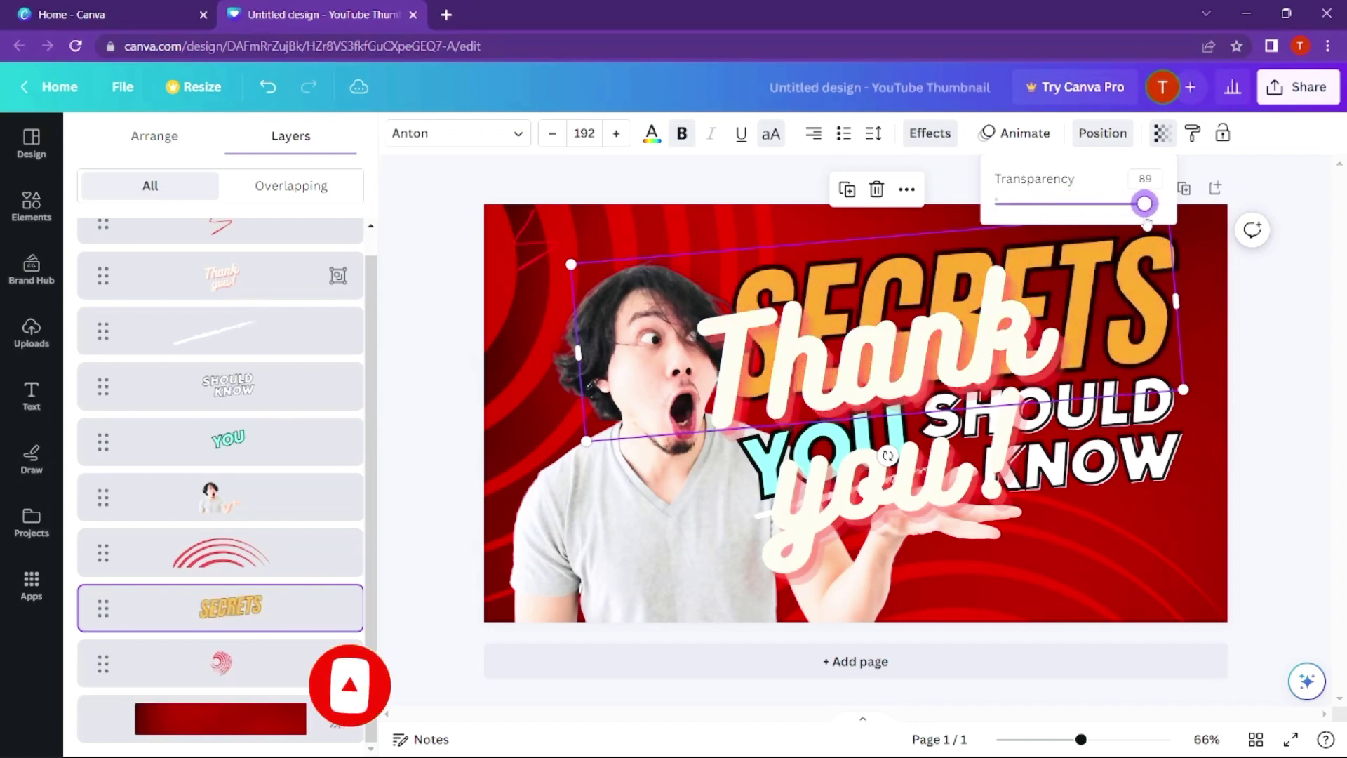
left_click(522, 145)
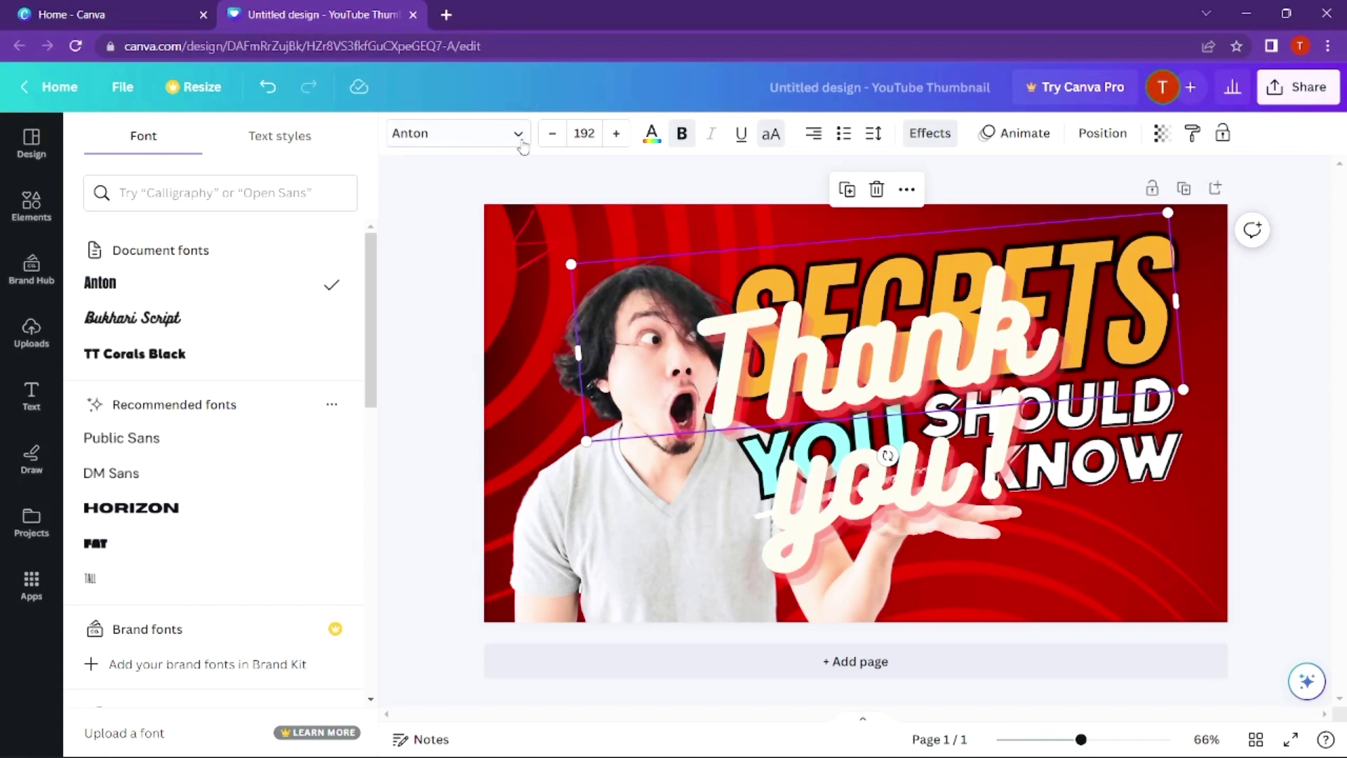
left_click(553, 133)
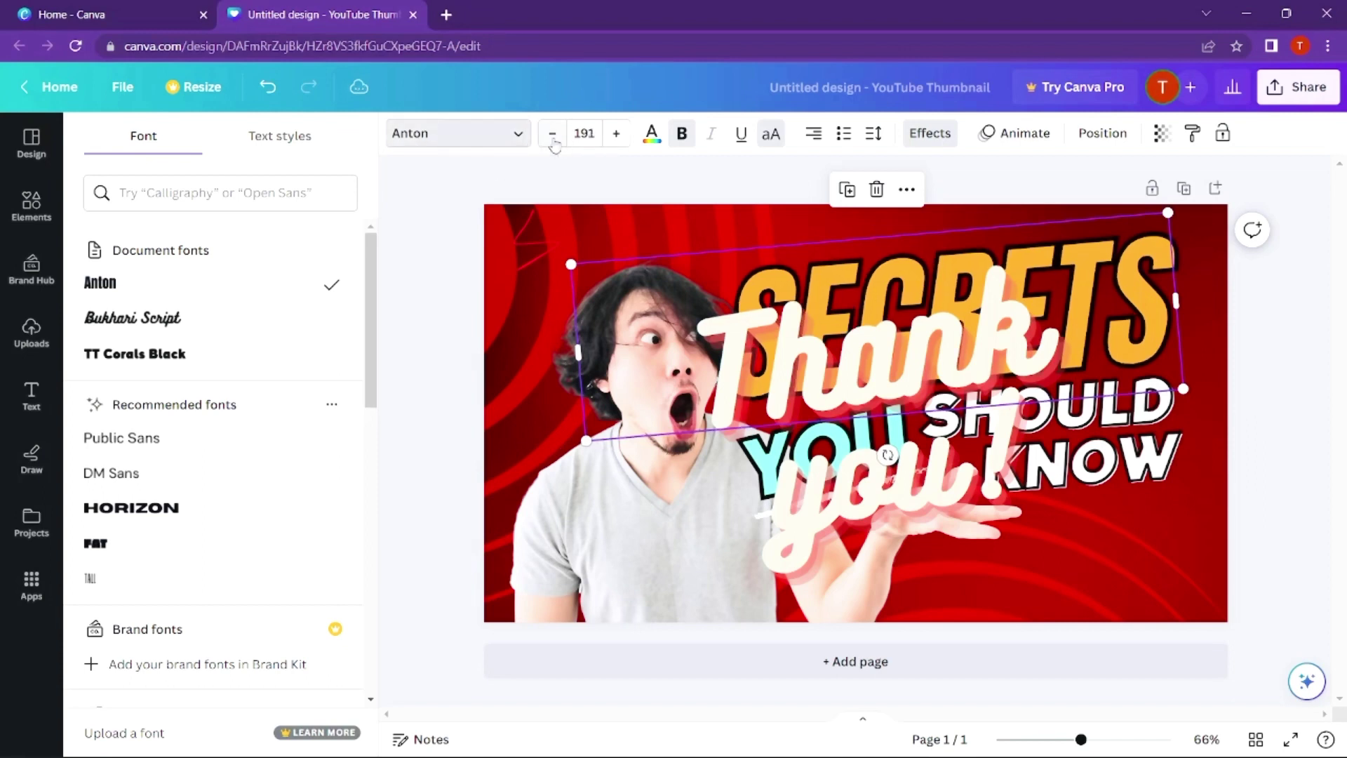
left_click(623, 140)
left_click(623, 139)
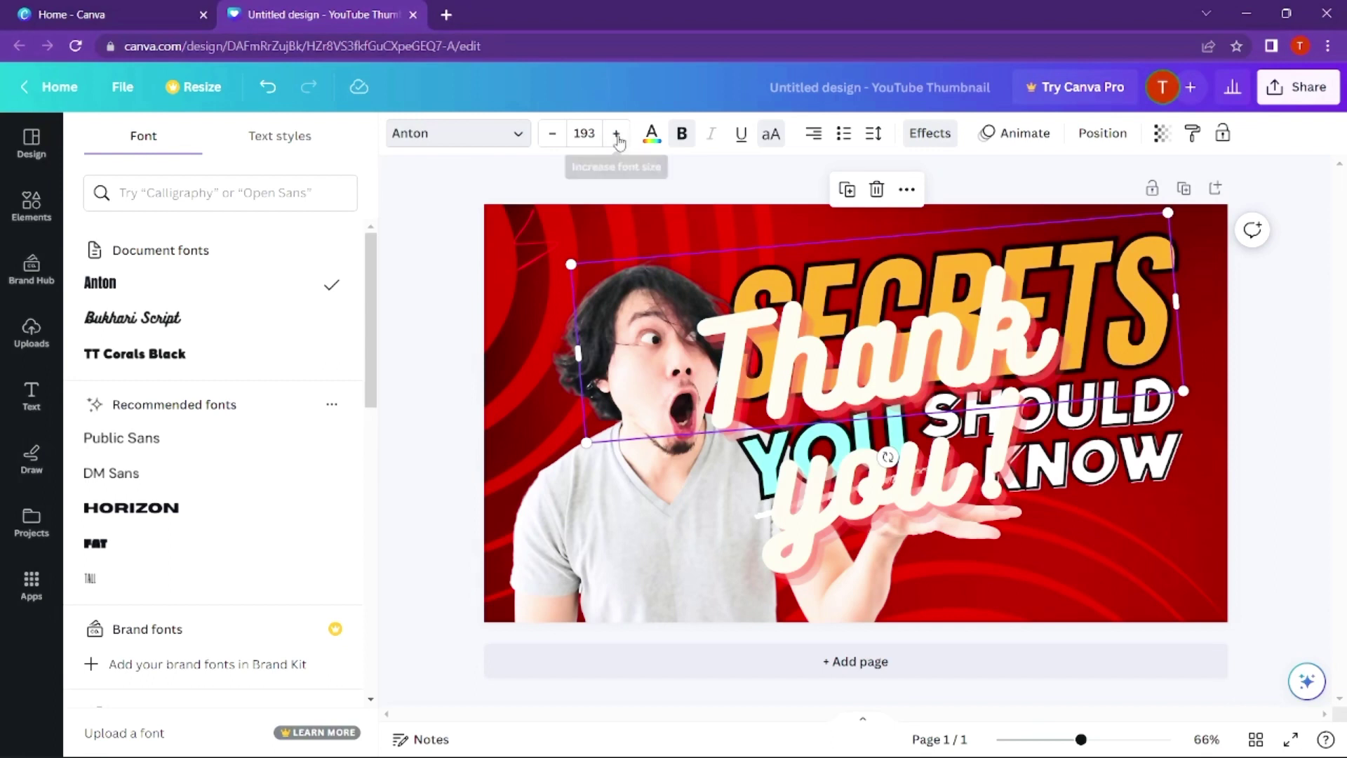
- Pick a blue text colour, switch SECRETS from bold to italic, and toggle uppercase
left_click(654, 136)
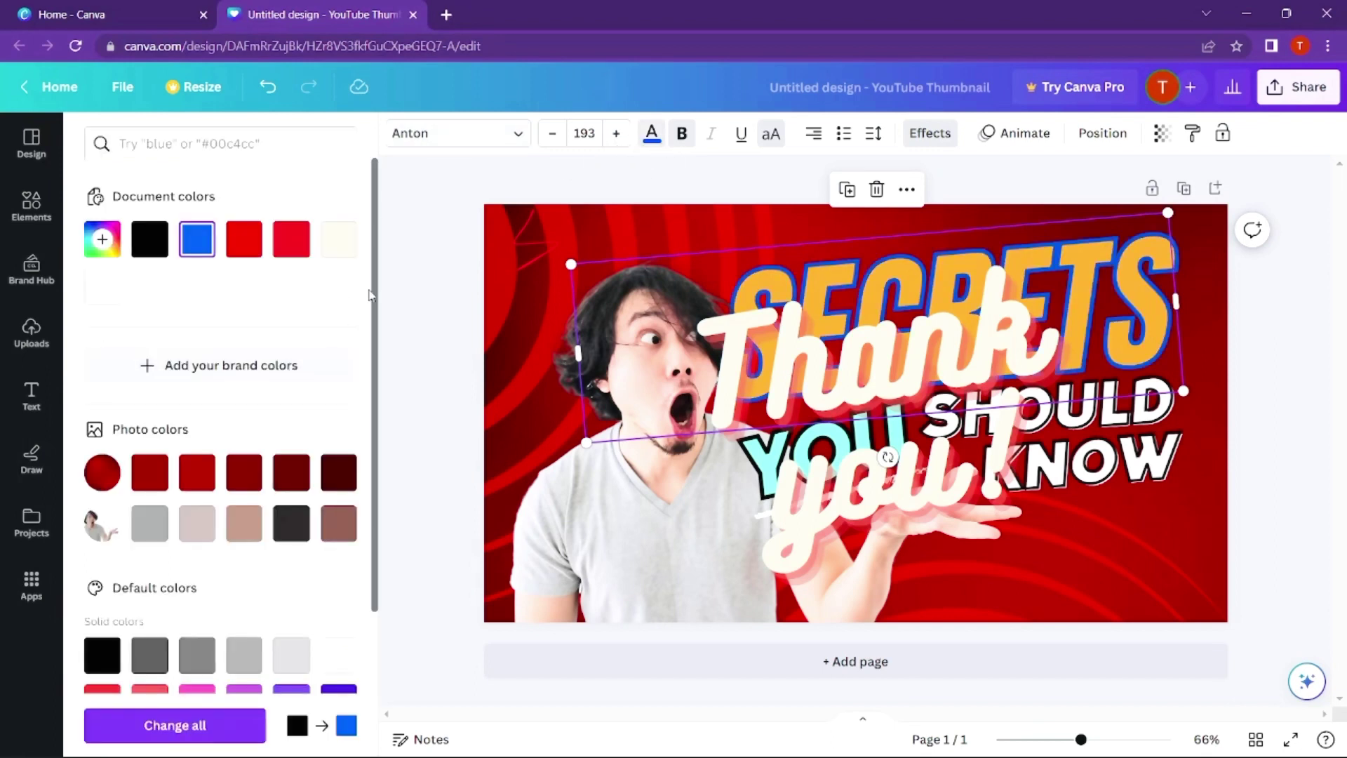
left_click_drag(376, 281, 383, 243)
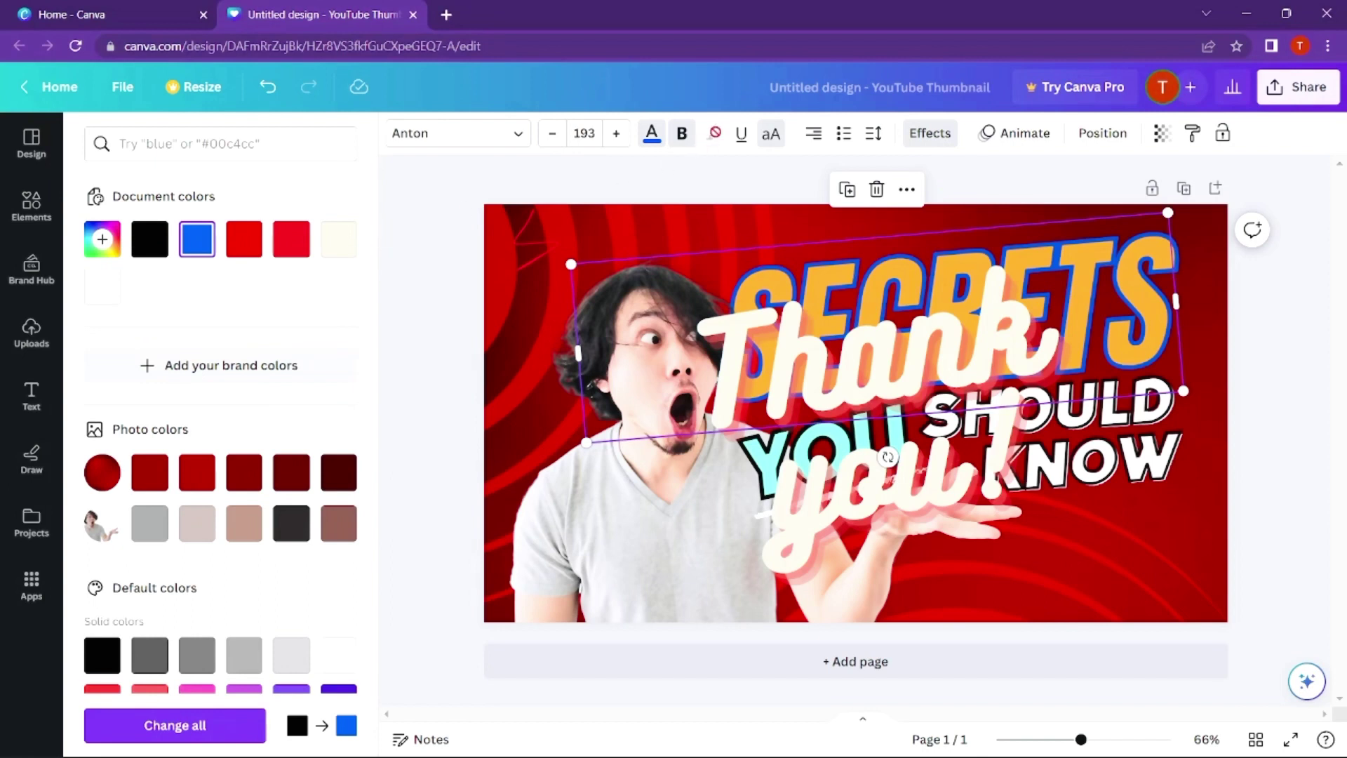
key("ctrl+i")
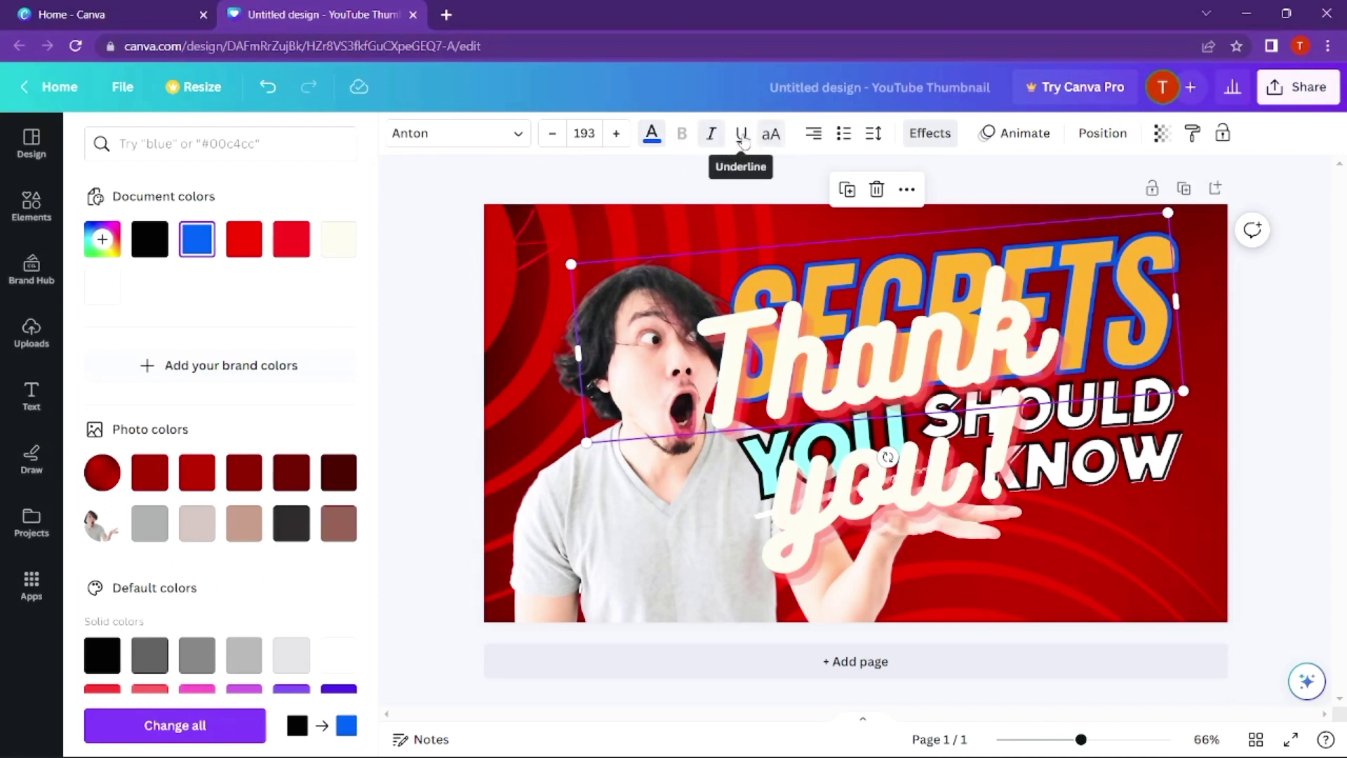
left_click(772, 134)
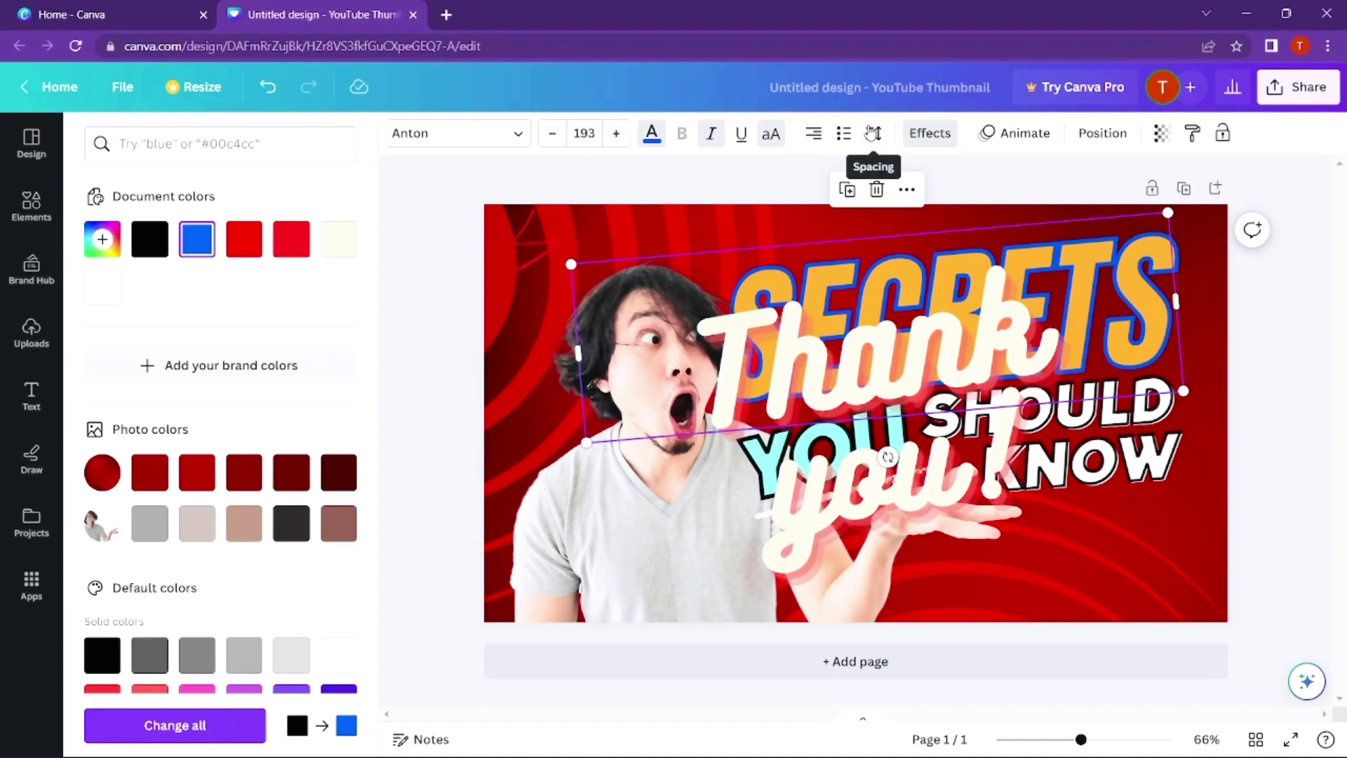
- Copy the SECRETS text style and paste it onto 'you!' and the YOU SHOULD KNOW text
left_click(930, 137)
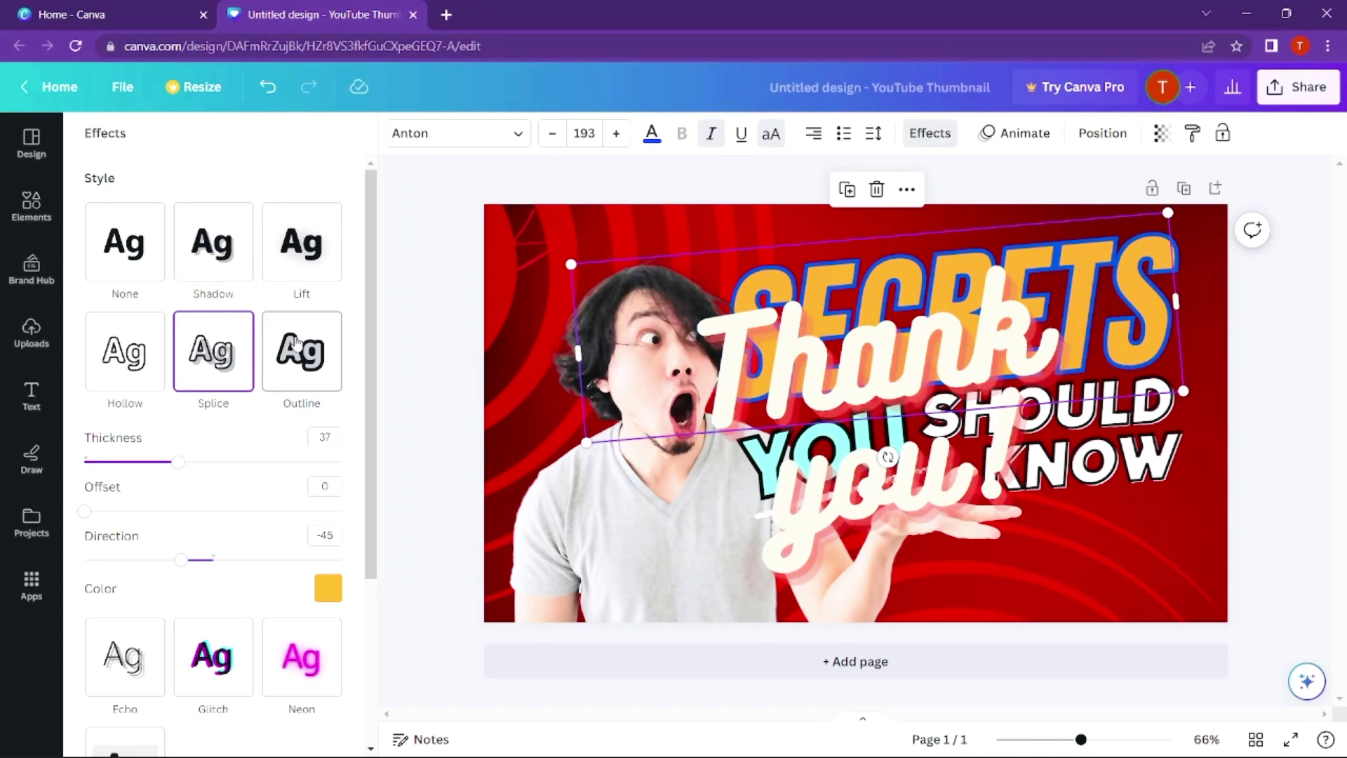
scroll(373, 256, "down", 5)
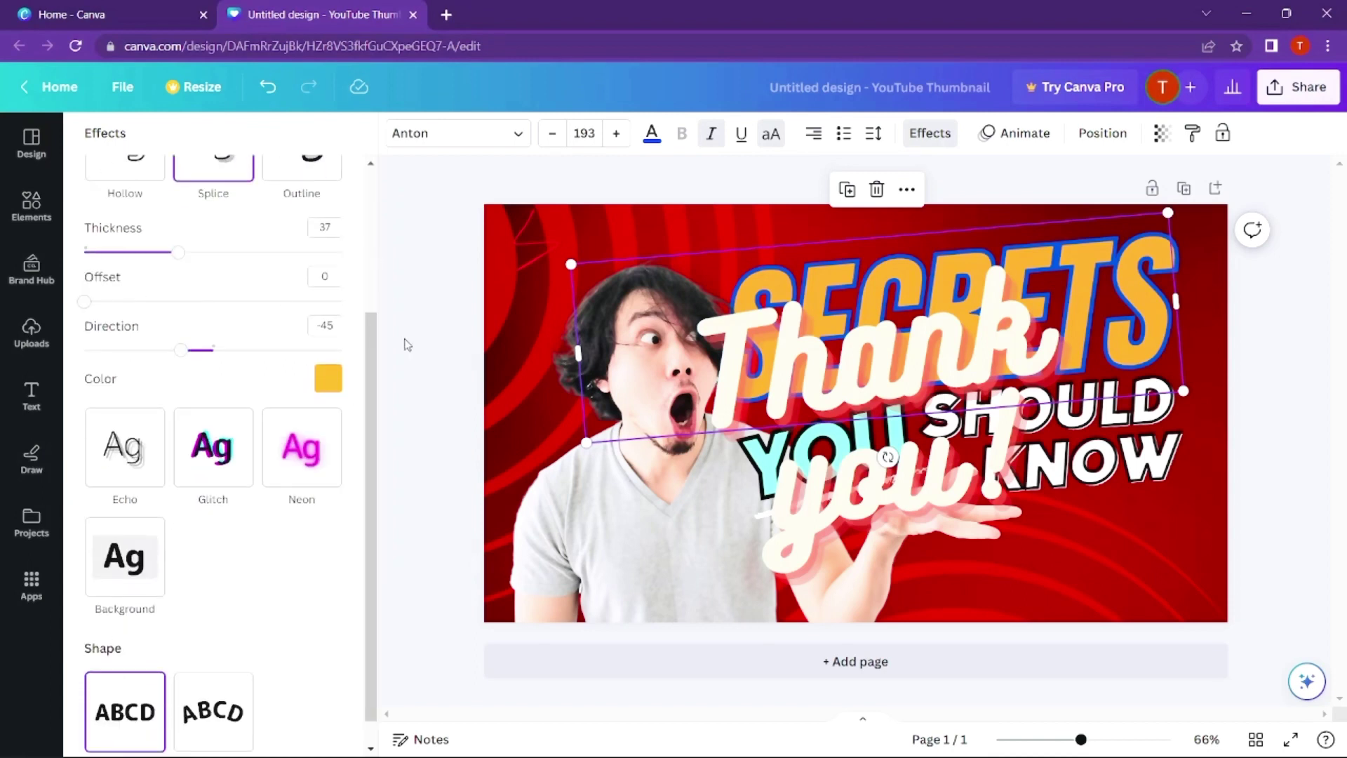
scroll(372, 419, "up", 3)
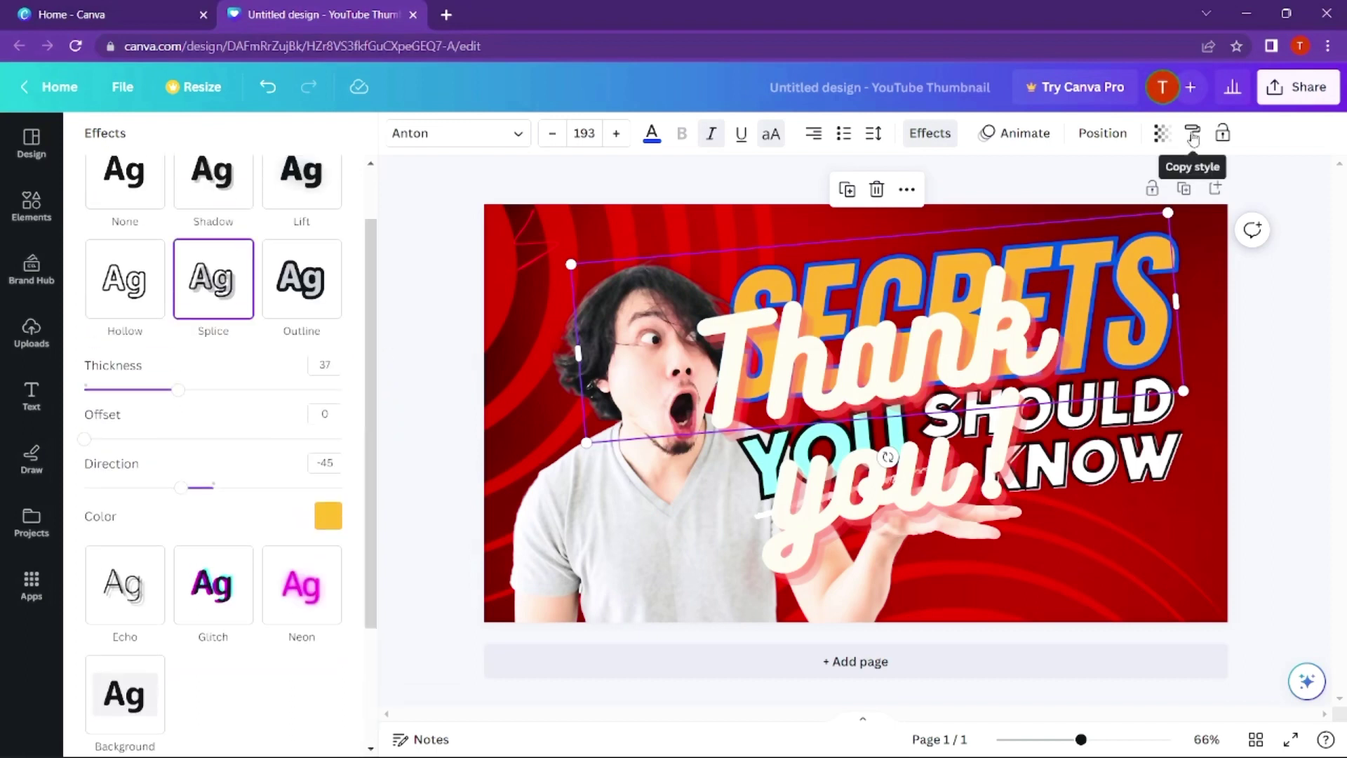
left_click(1192, 137)
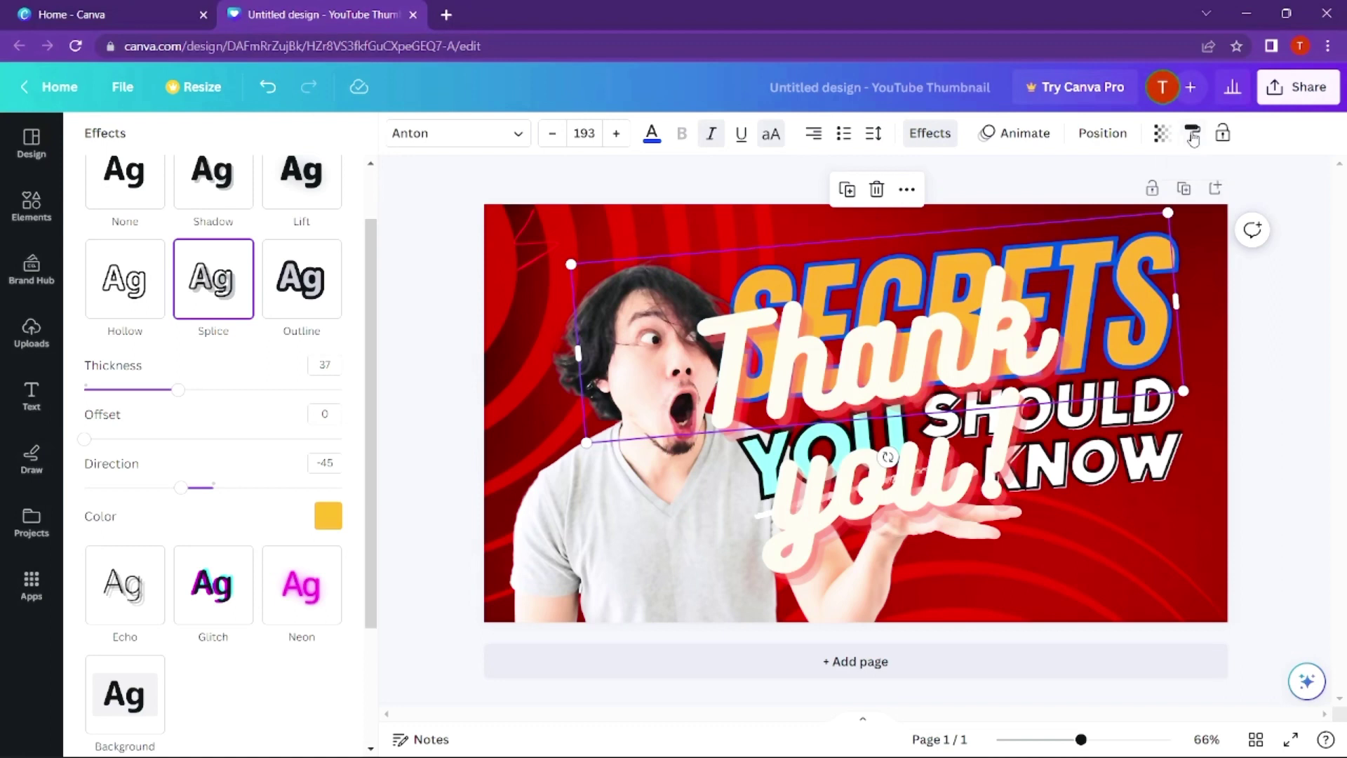
left_click(919, 509)
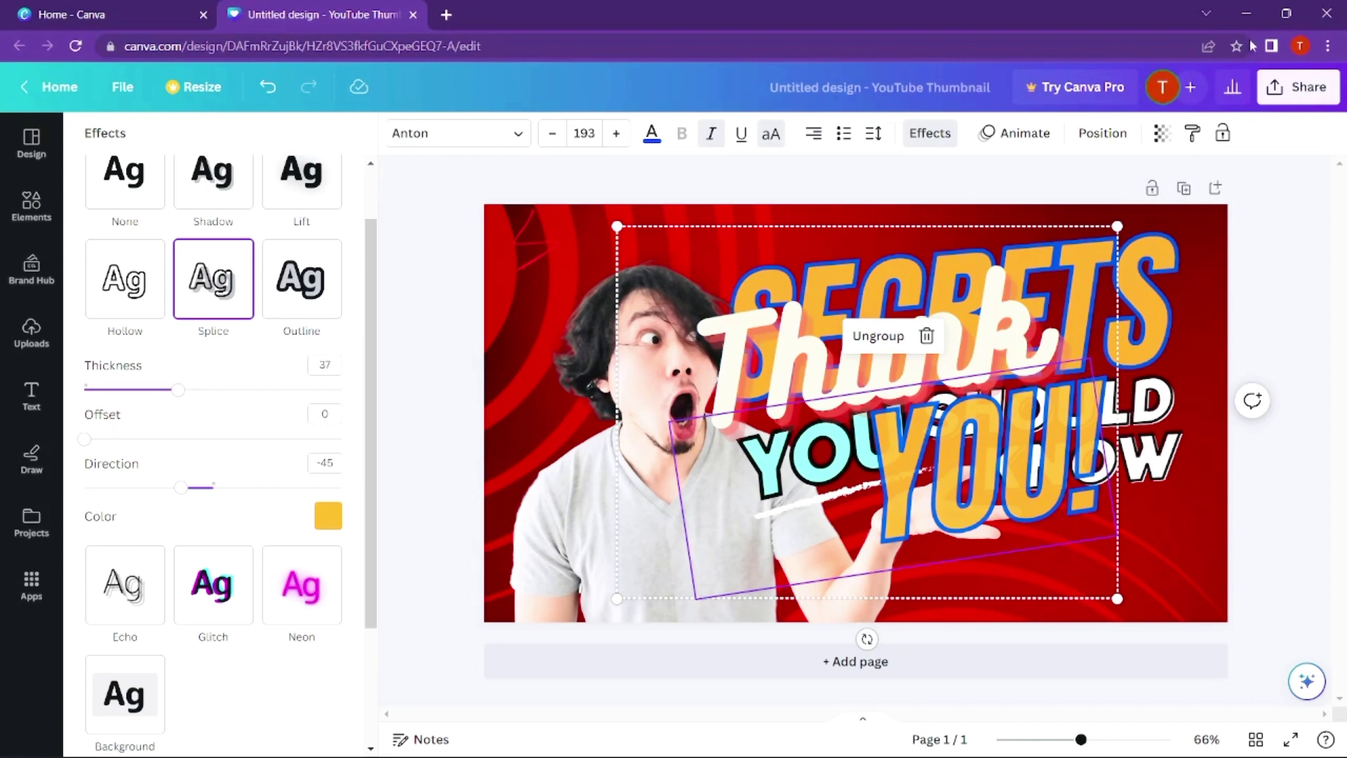
left_click(1193, 137)
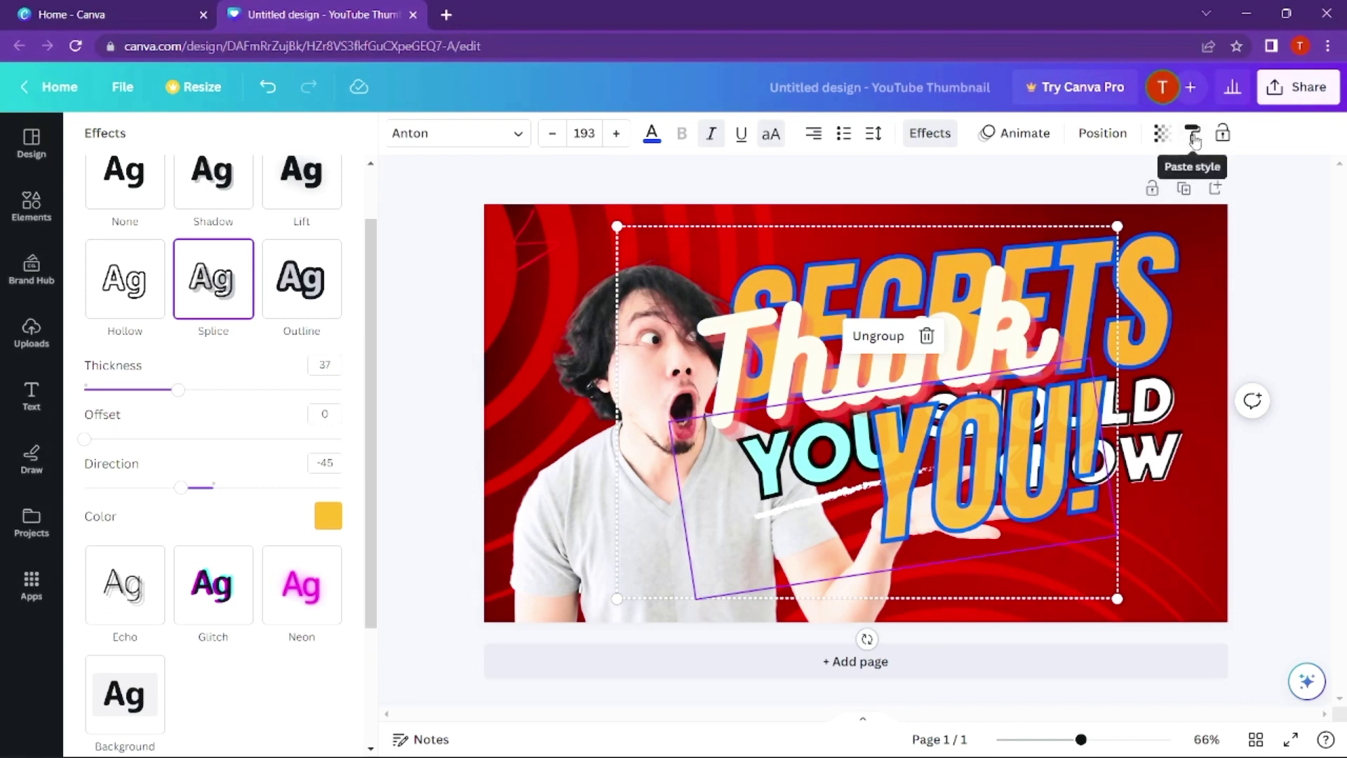
left_click(1150, 419)
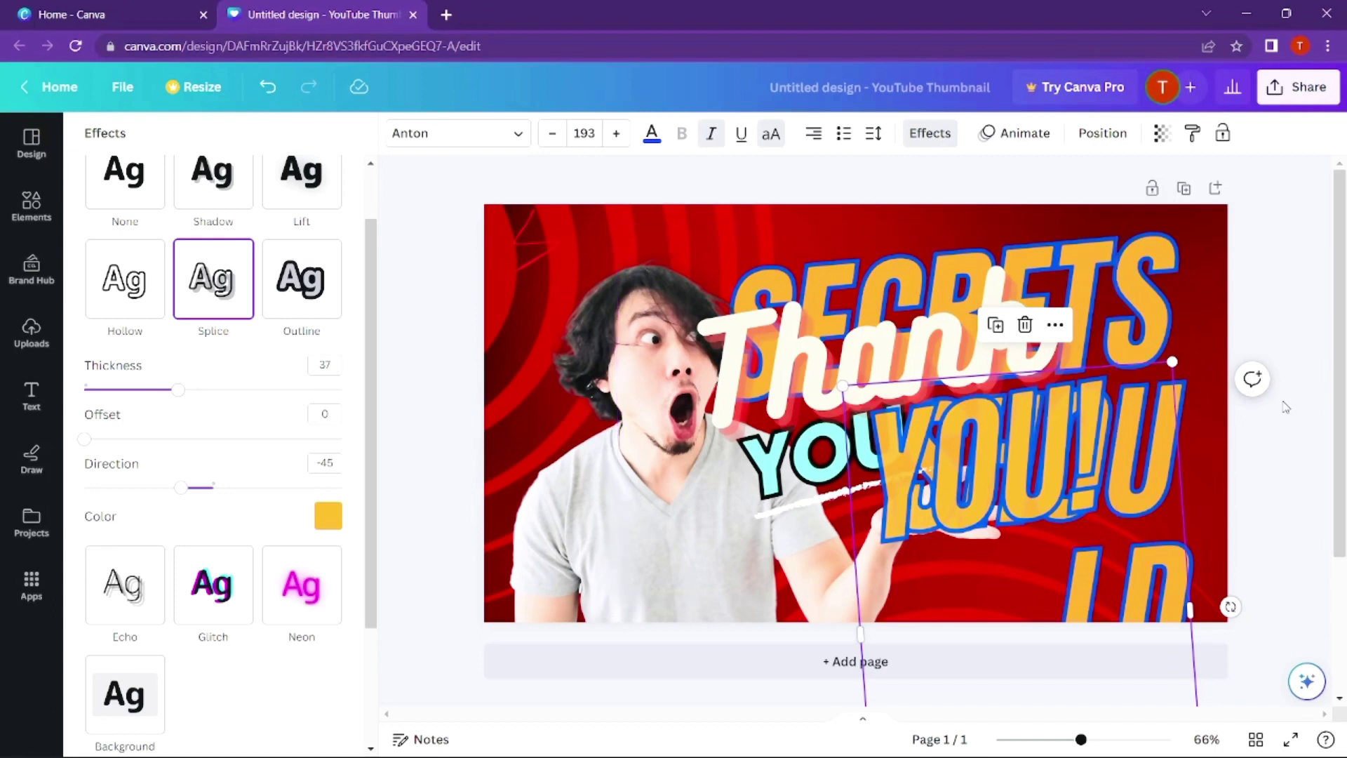
- Close Effects and the survey, then open Share > Download with PNG at 1280 × 720 px
left_click(1318, 226)
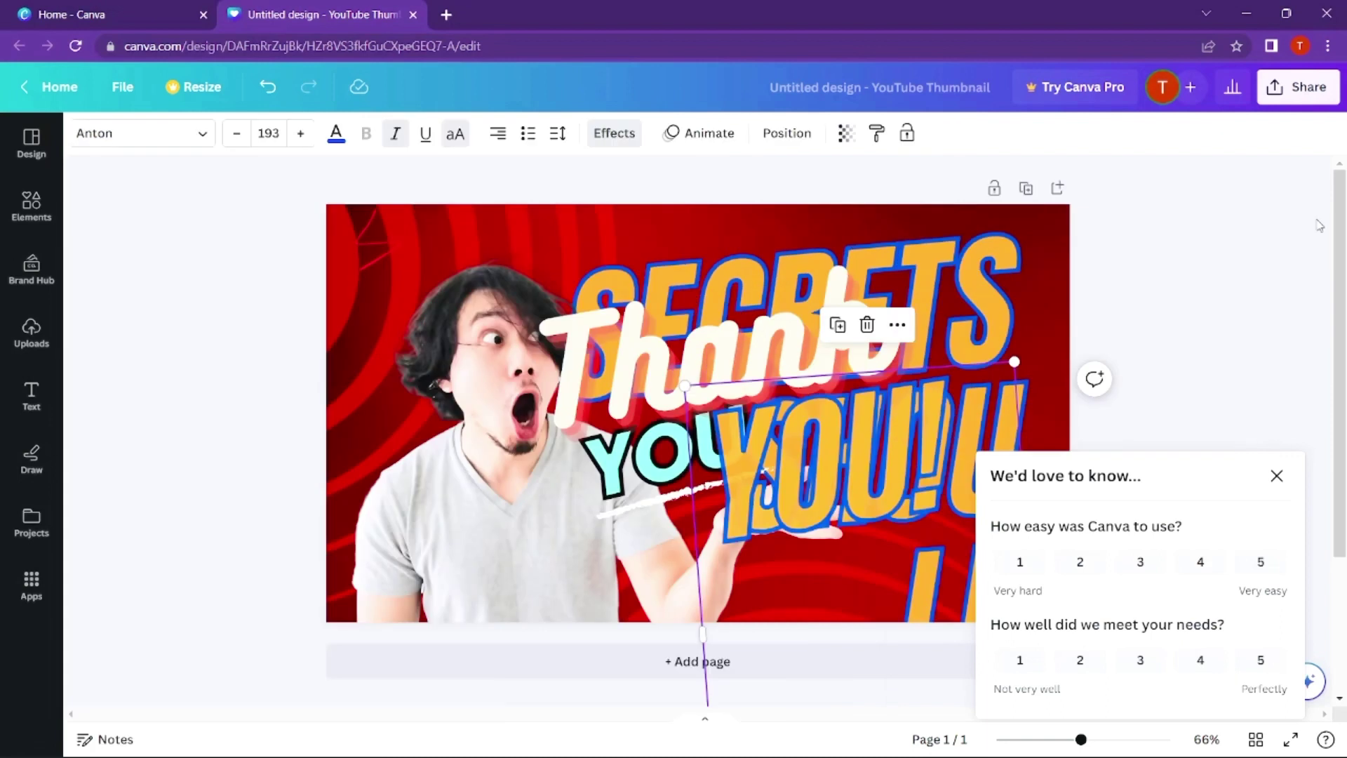
left_click(1307, 289)
left_click(1303, 104)
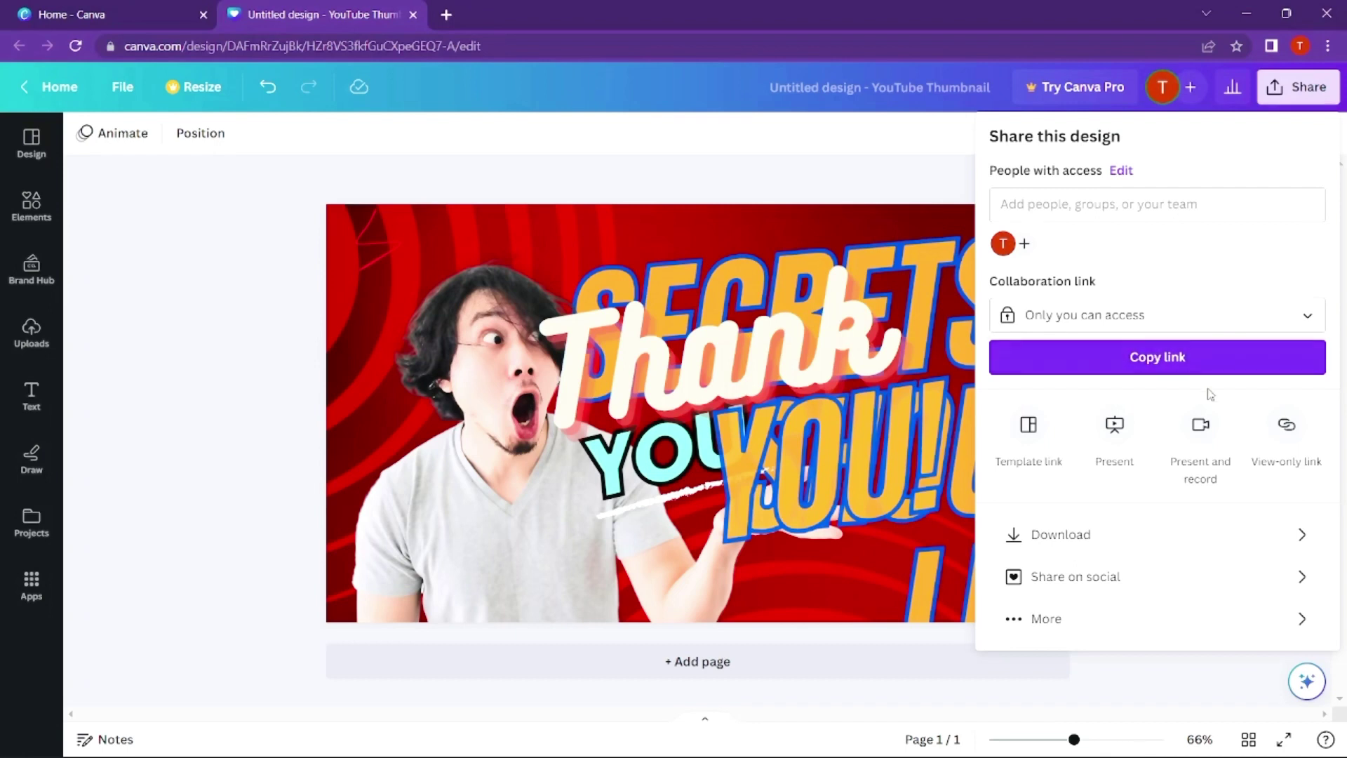
left_click(1200, 540)
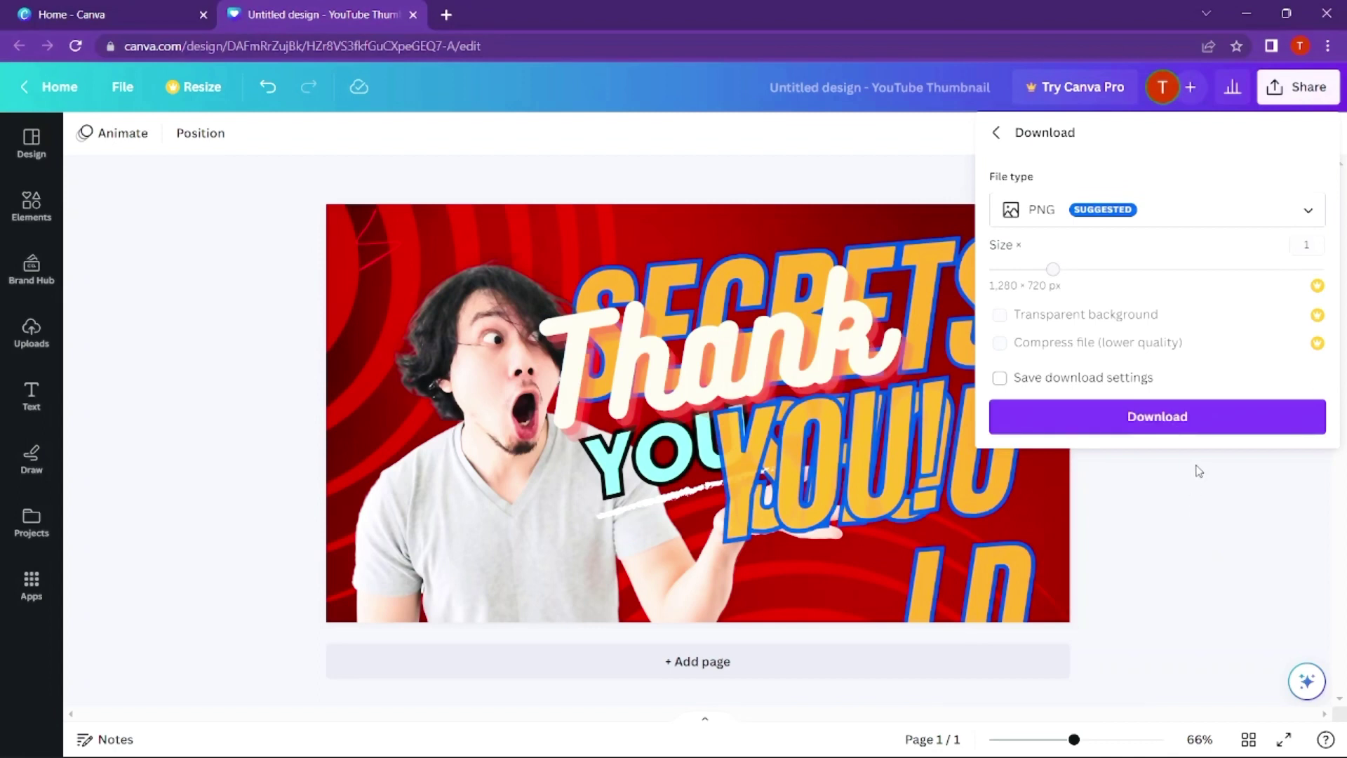